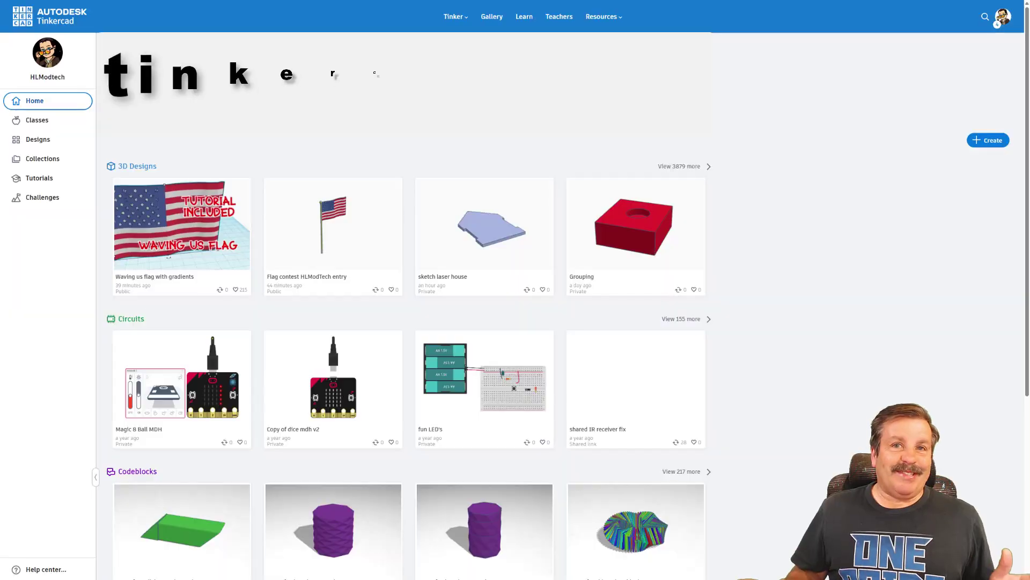
# Open the Resources menu listing the Tinkercad Blog, Projects and Challenges
pyautogui.click(1001, 17)
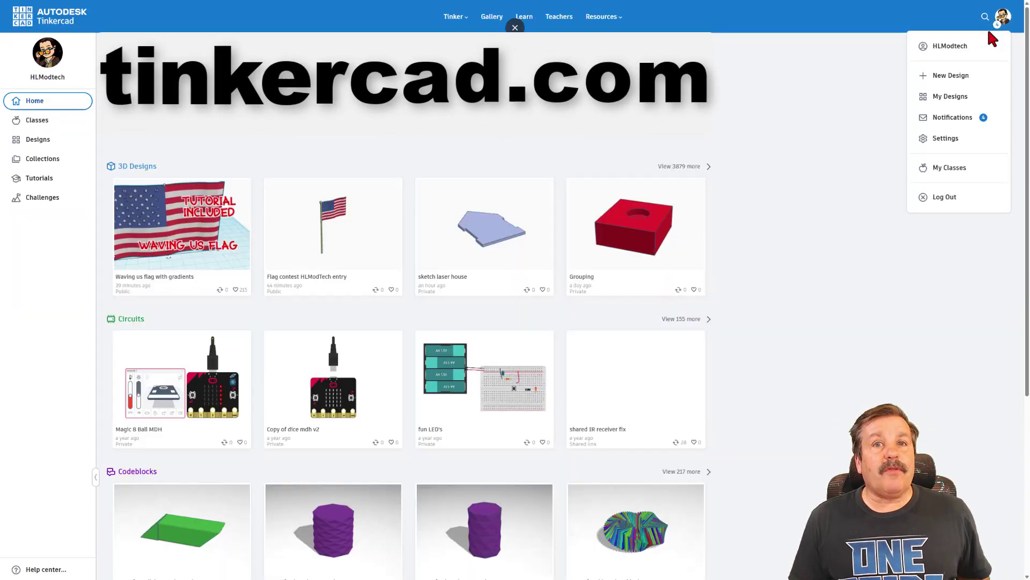
pyautogui.click(865, 177)
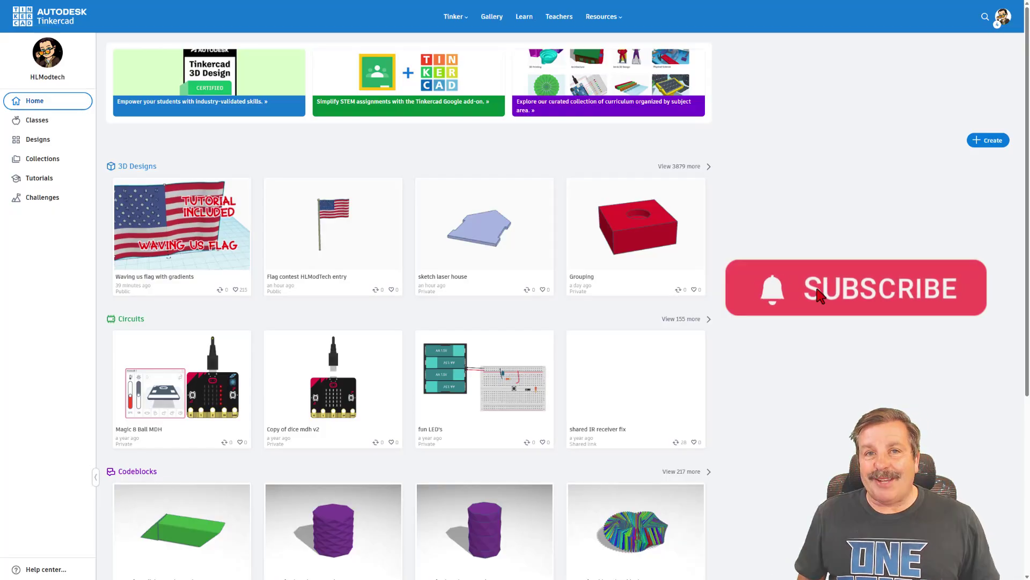
pyautogui.click(608, 16)
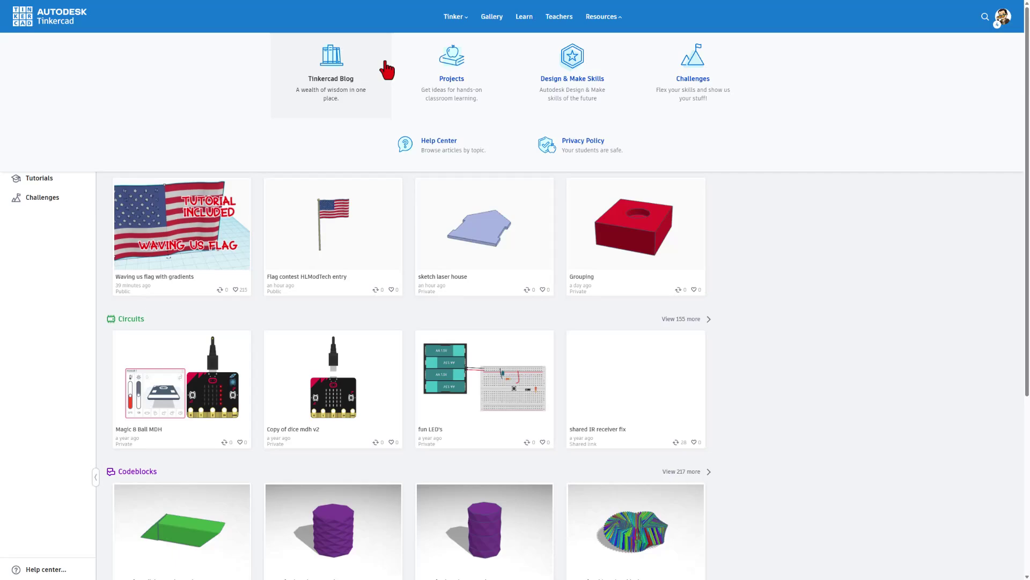
# Filter the Tinkercad Blog to Tips & Tricks posts, then go back to the home dashboard
pyautogui.click(333, 80)
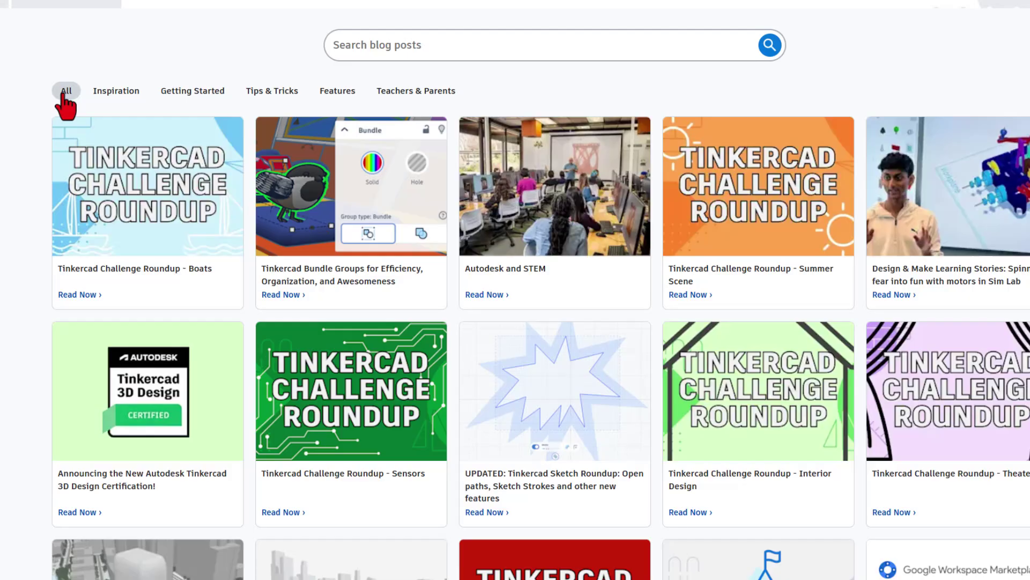
pyautogui.click(270, 91)
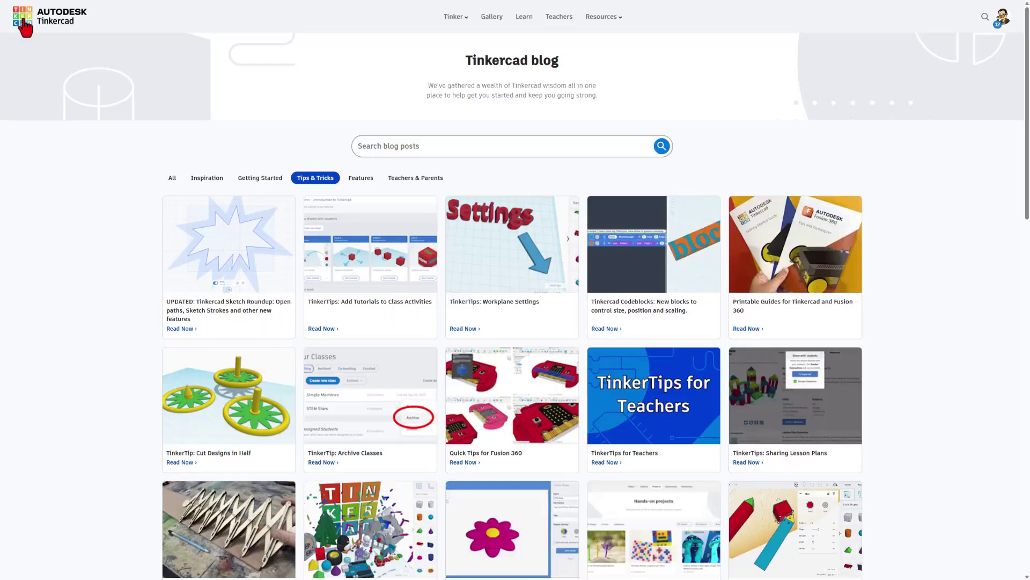
pyautogui.click(25, 23)
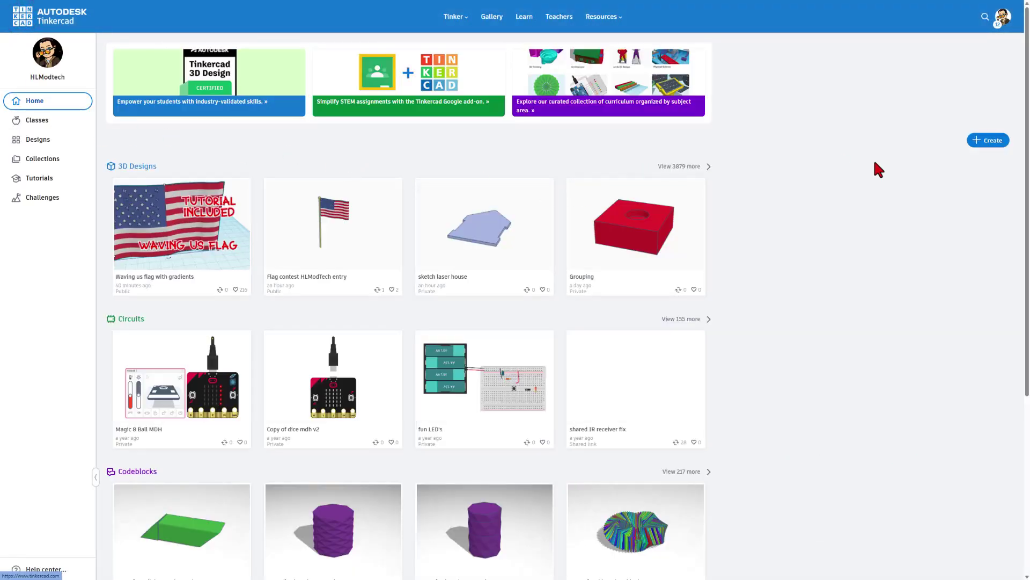
# Create a new 3D design and rename it 'quick tips'
pyautogui.click(974, 142)
pyautogui.click(958, 160)
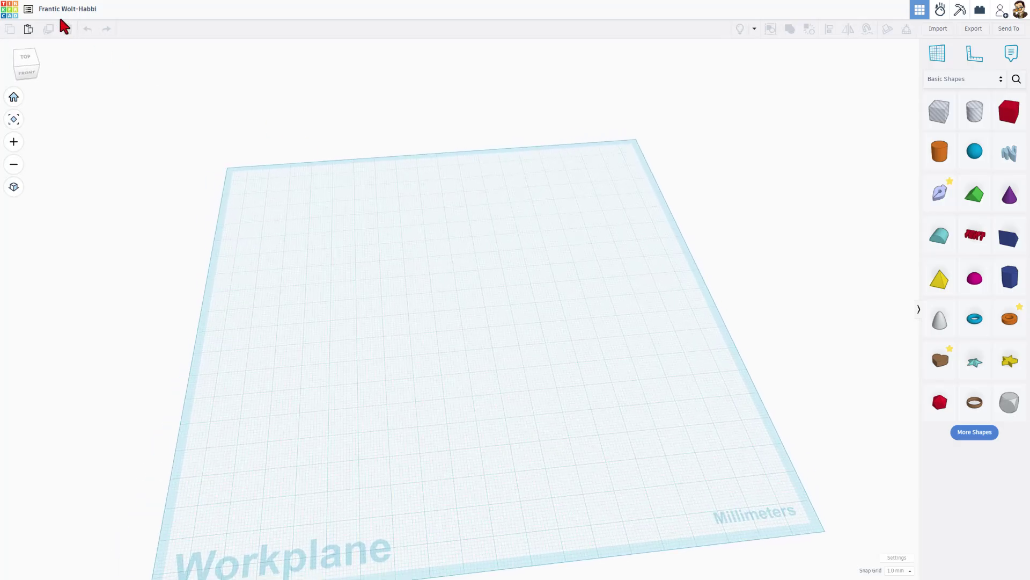
pyautogui.click(63, 12)
pyautogui.write('quick tips')
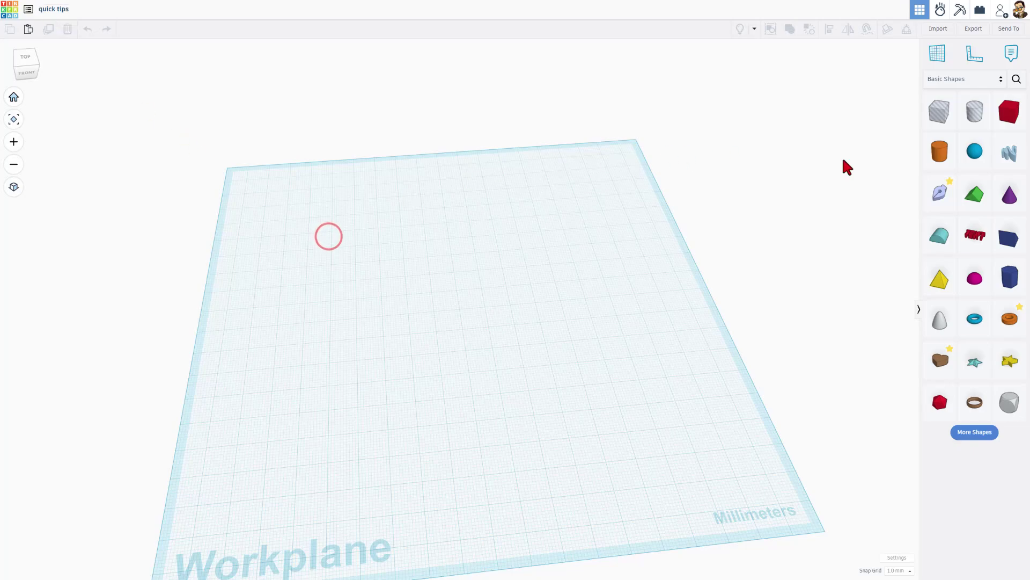
# Place a 28×29 mm cylinder with a raised box hole shrunk to about 16×18 mm on its top
pyautogui.moveTo(930, 164); pyautogui.dragTo(421, 292)
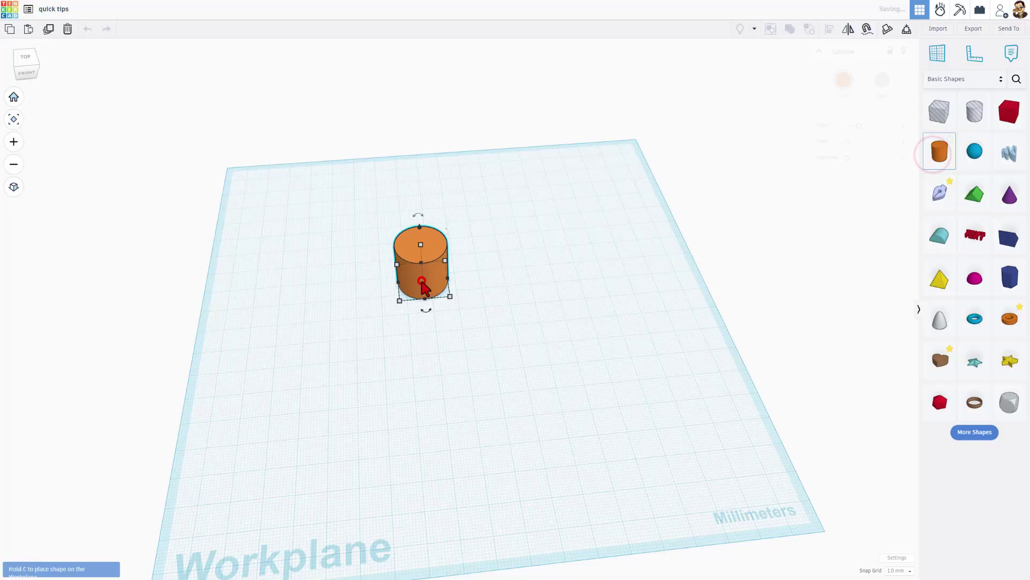
pyautogui.moveTo(421, 292); pyautogui.dragTo(439, 303, button='right')
pyautogui.moveTo(448, 301); pyautogui.dragTo(469, 313)
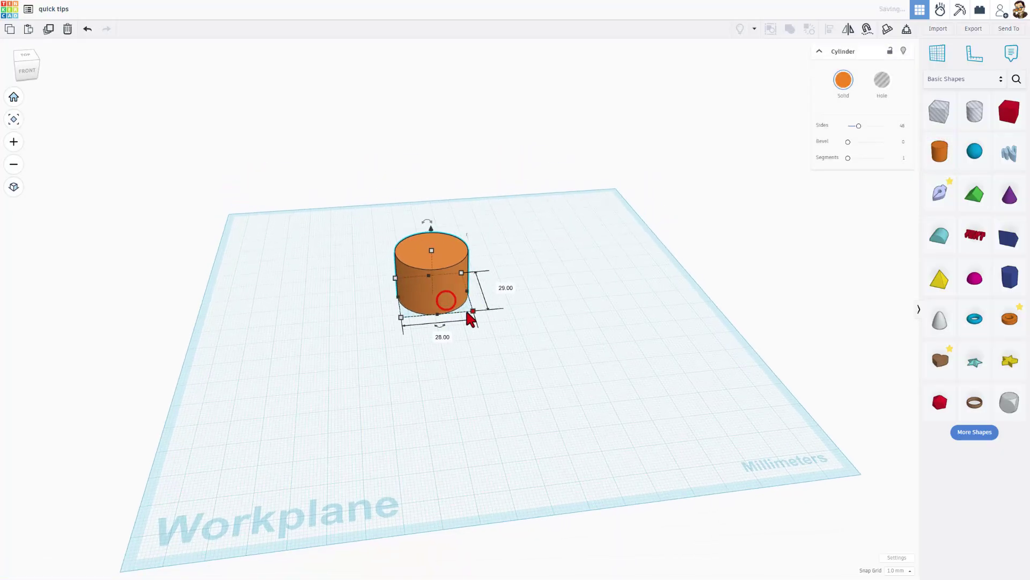
pyautogui.moveTo(942, 121); pyautogui.dragTo(444, 205)
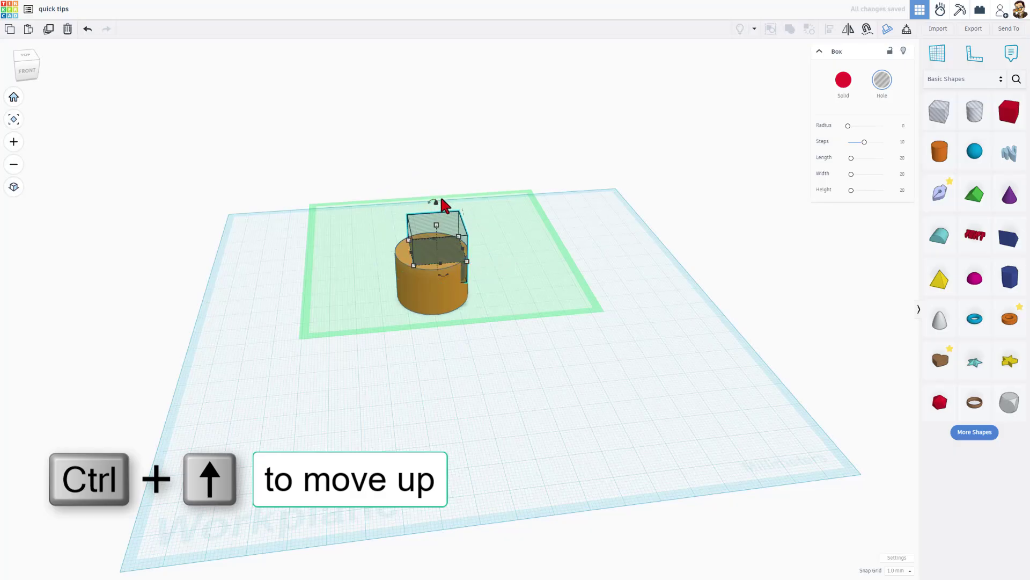
pyautogui.hotkey('ctrl', 'Up')
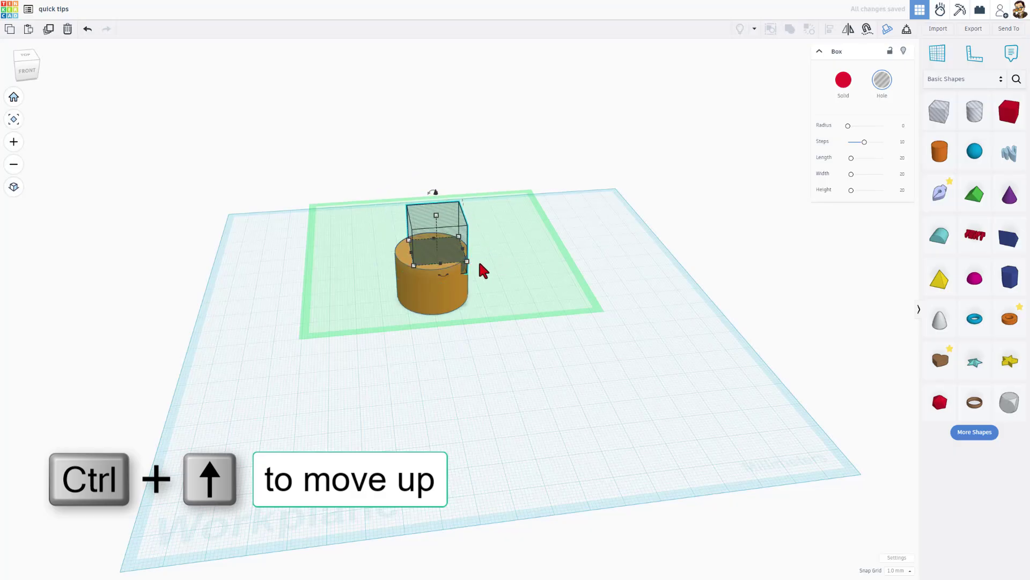
pyautogui.moveTo(464, 265); pyautogui.dragTo(454, 265)
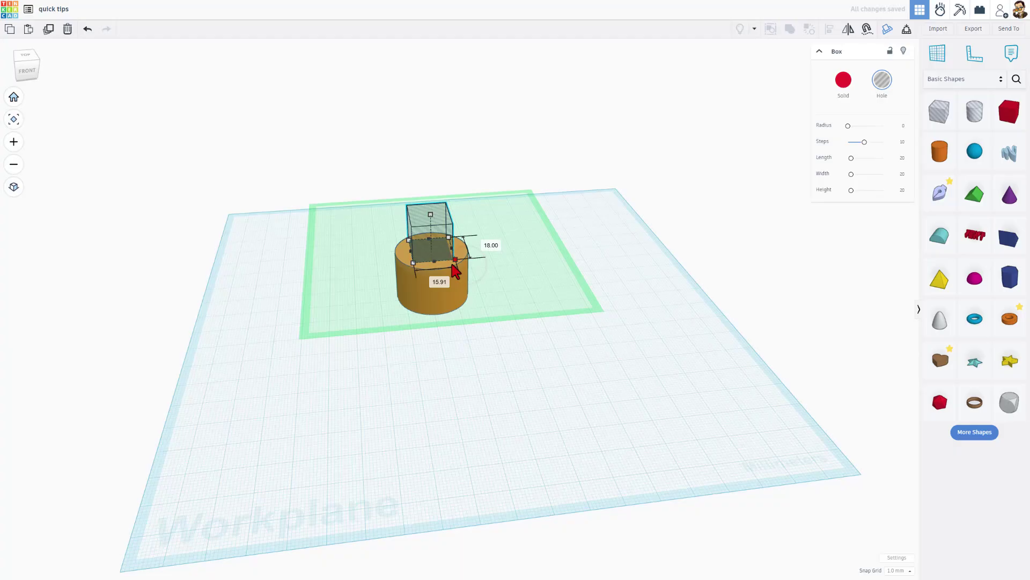
pyautogui.click(516, 251)
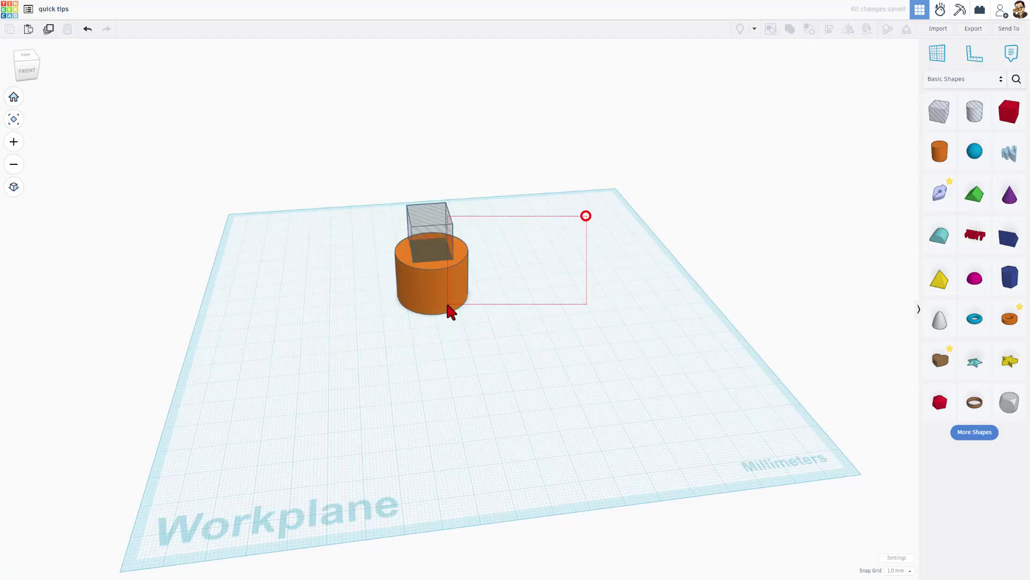
# Select both shapes, check the Export options, then nudge the box hole slightly
pyautogui.moveTo(451, 310)
pyautogui.mouseDown()
pyautogui.moveTo(412, 299)
pyautogui.moveTo(435, 304)
pyautogui.mouseUp()
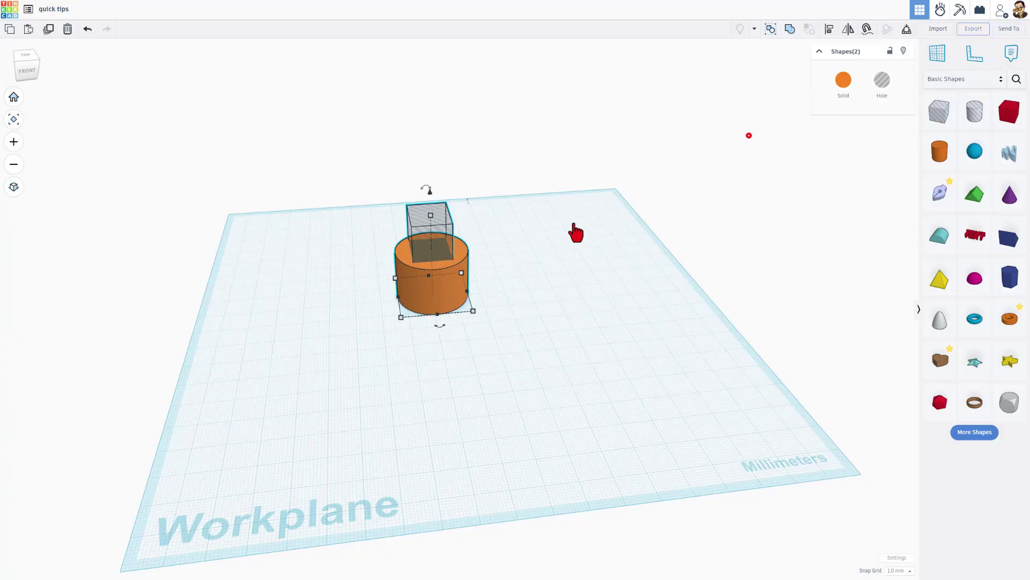
pyautogui.click(968, 29)
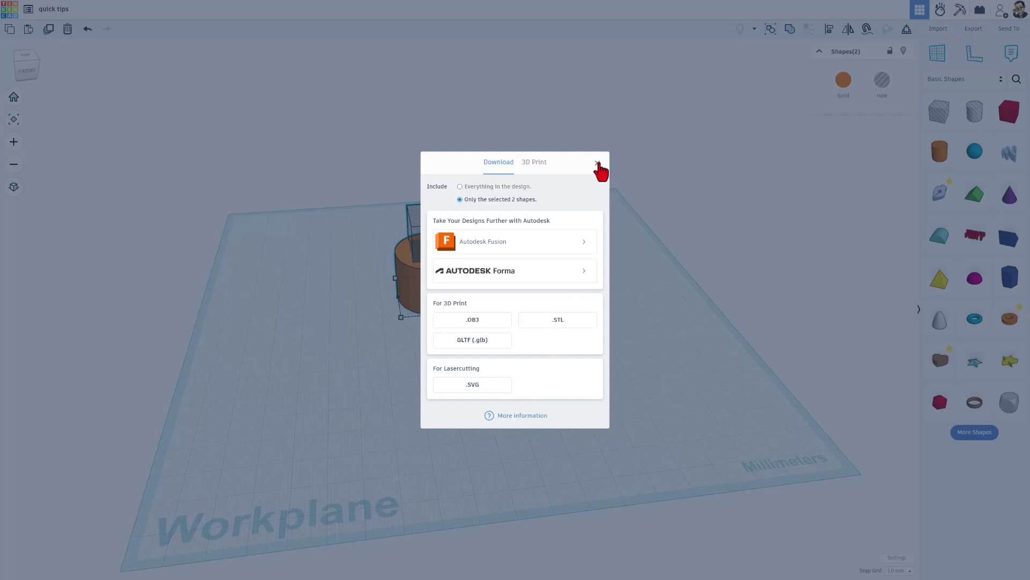
pyautogui.click(599, 164)
pyautogui.click(590, 240)
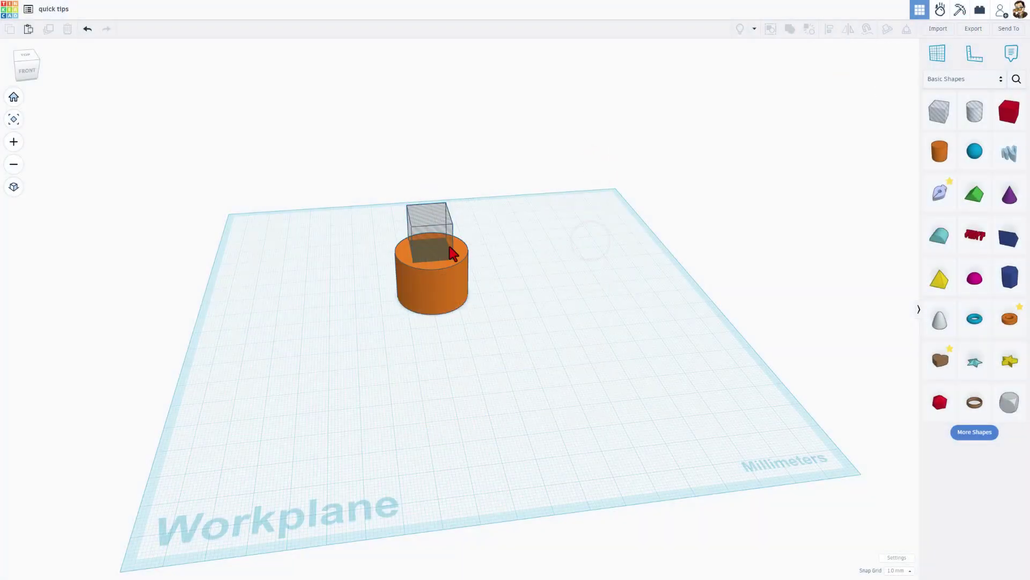
pyautogui.moveTo(447, 255); pyautogui.dragTo(455, 254)
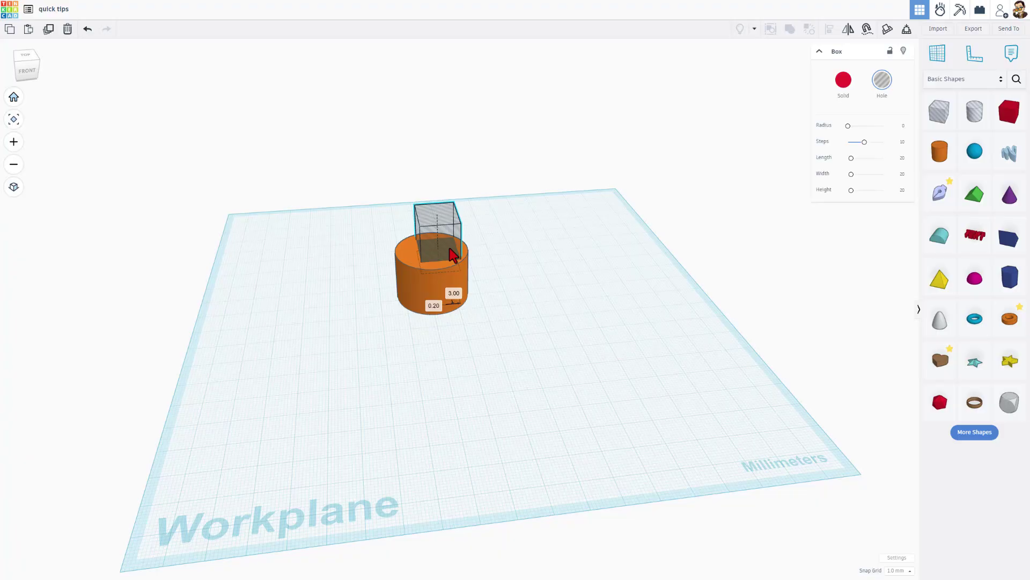
# Center-align the box hole on the cylinder along both axes and group them
pyautogui.click(479, 224)
pyautogui.moveTo(521, 197); pyautogui.dragTo(387, 305)
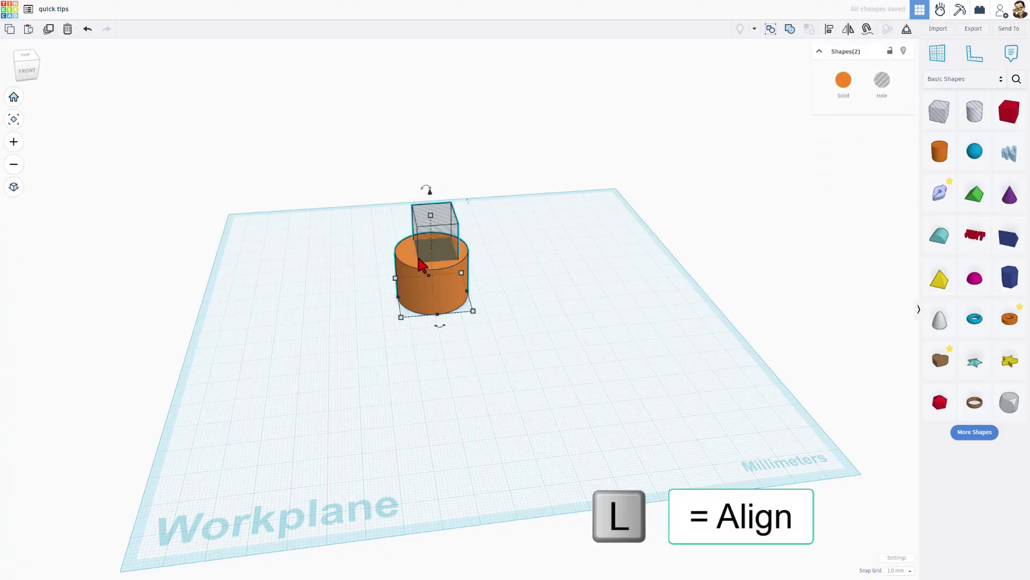
pyautogui.press('l')
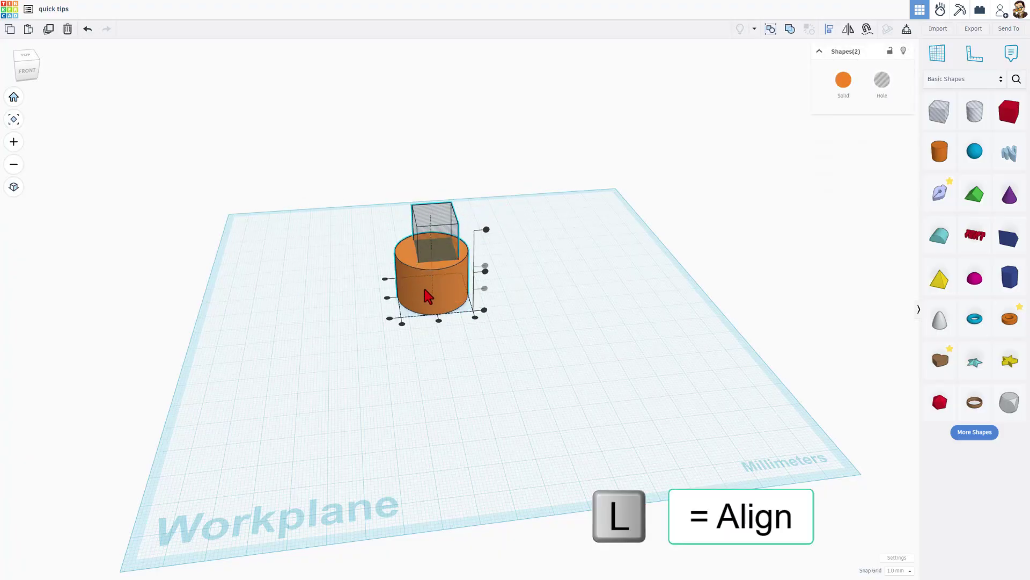
pyautogui.click(439, 320)
pyautogui.click(386, 298)
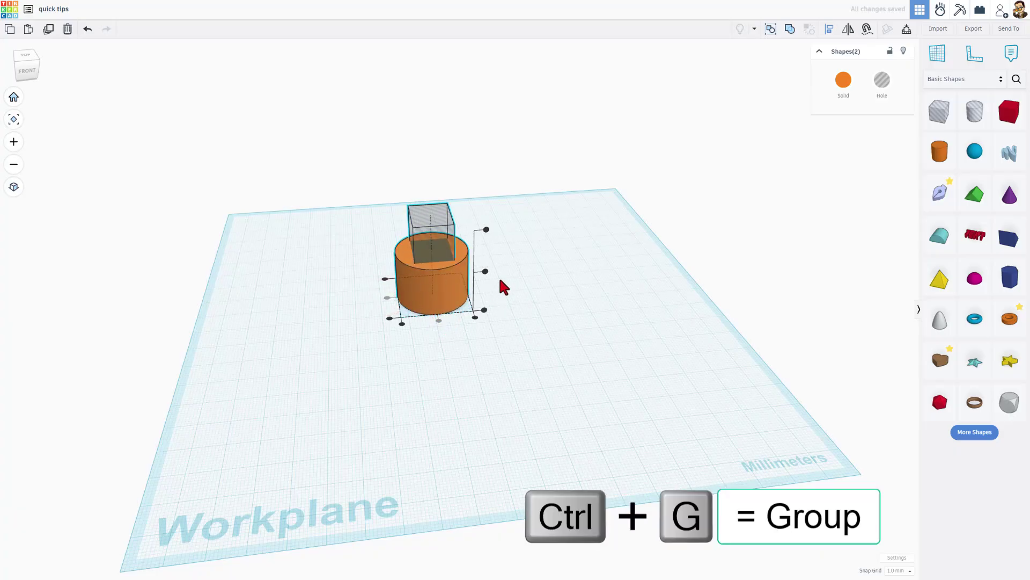
pyautogui.hotkey('ctrl', 'g')
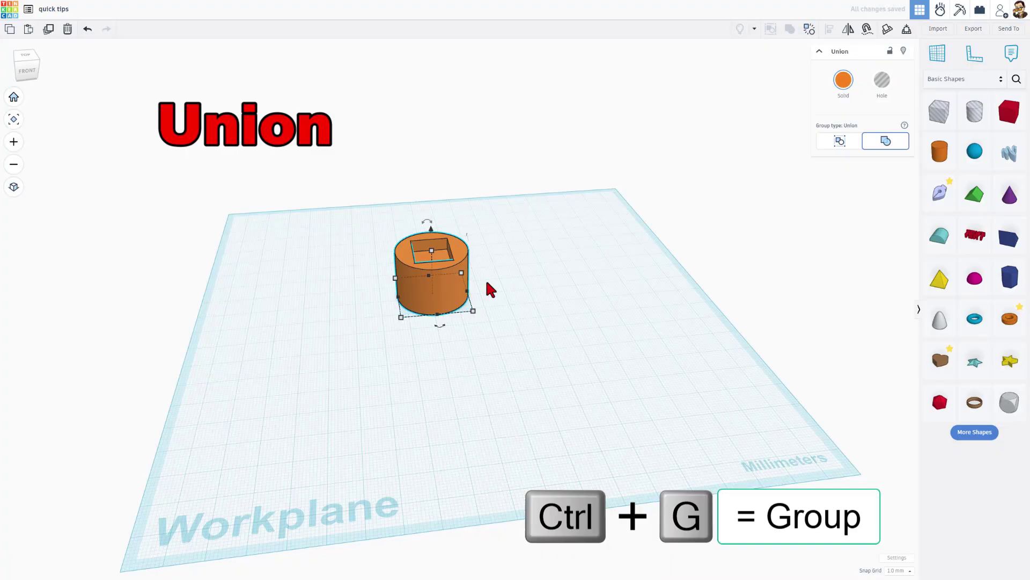
# Inspect the square pocket, then move the grouped cylinder to the workplane's back-left
pyautogui.moveTo(491, 282); pyautogui.dragTo(402, 300, button='right')
pyautogui.moveTo(518, 278); pyautogui.dragTo(656, 159, button='right')
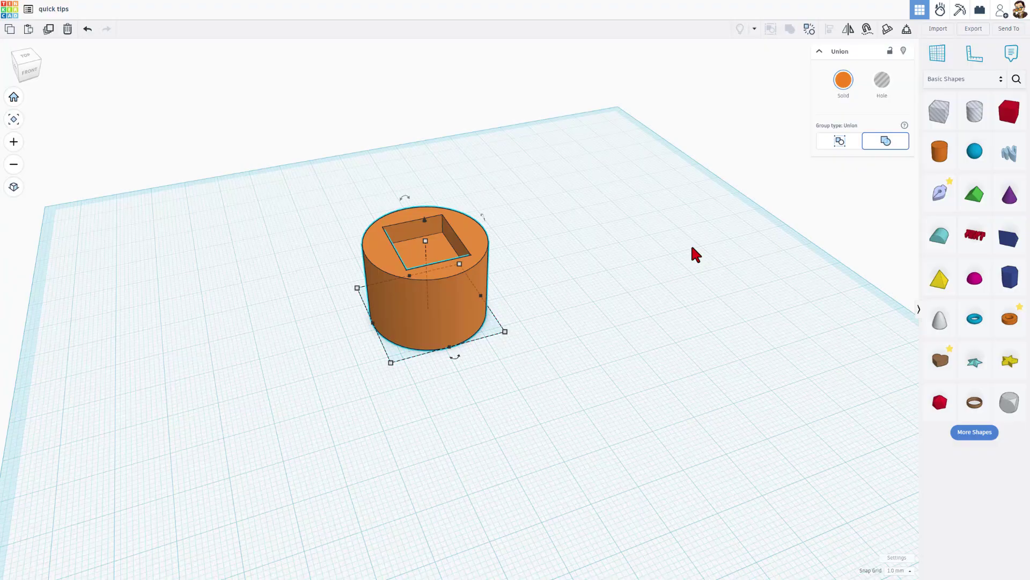
pyautogui.moveTo(705, 245); pyautogui.dragTo(539, 264, button='right')
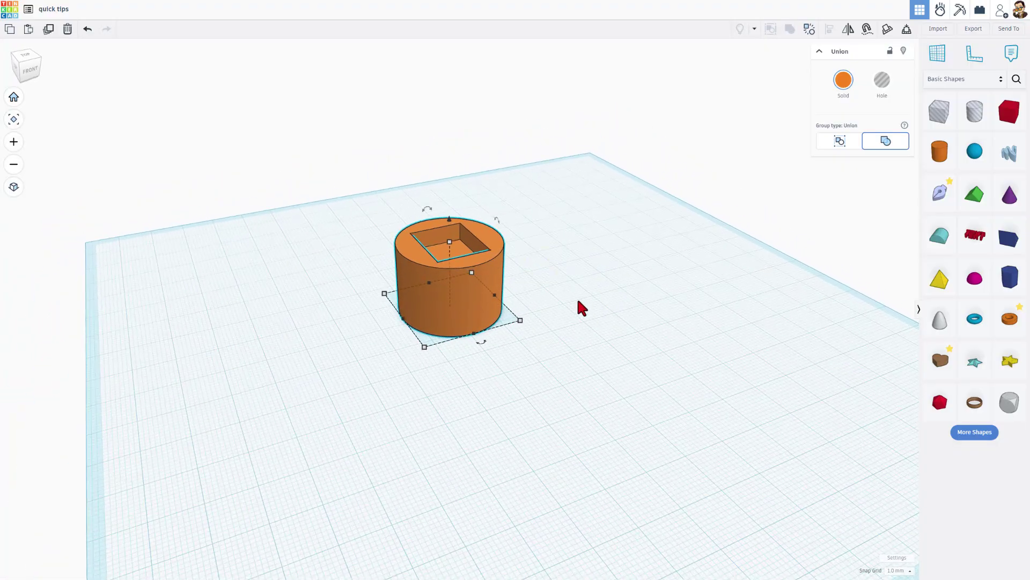
pyautogui.moveTo(578, 301); pyautogui.dragTo(485, 295, button='right')
pyautogui.click(604, 353)
pyautogui.moveTo(485, 295); pyautogui.dragTo(249, 233)
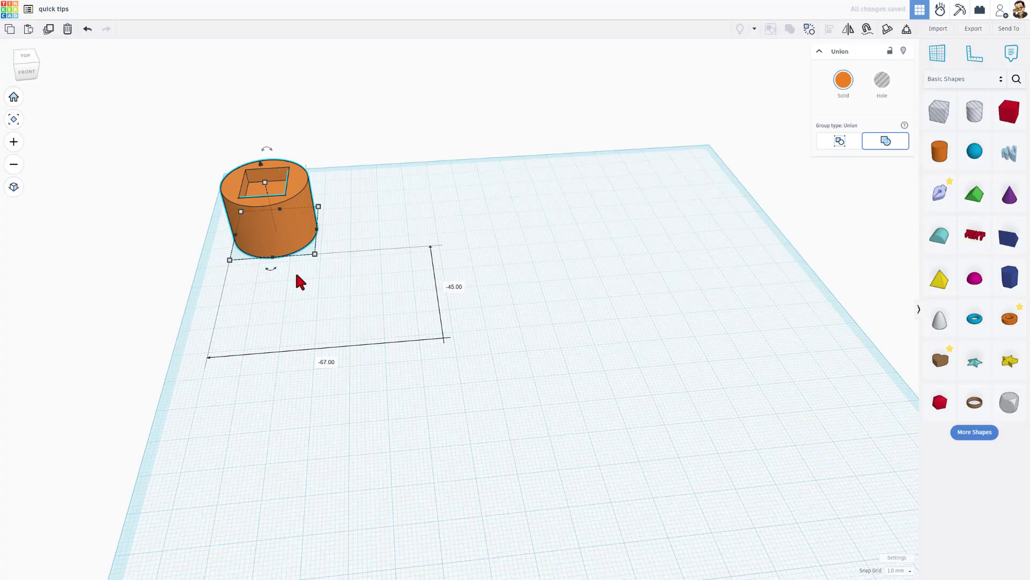
pyautogui.click(333, 290)
pyautogui.moveTo(366, 299); pyautogui.dragTo(475, 312, button='right')
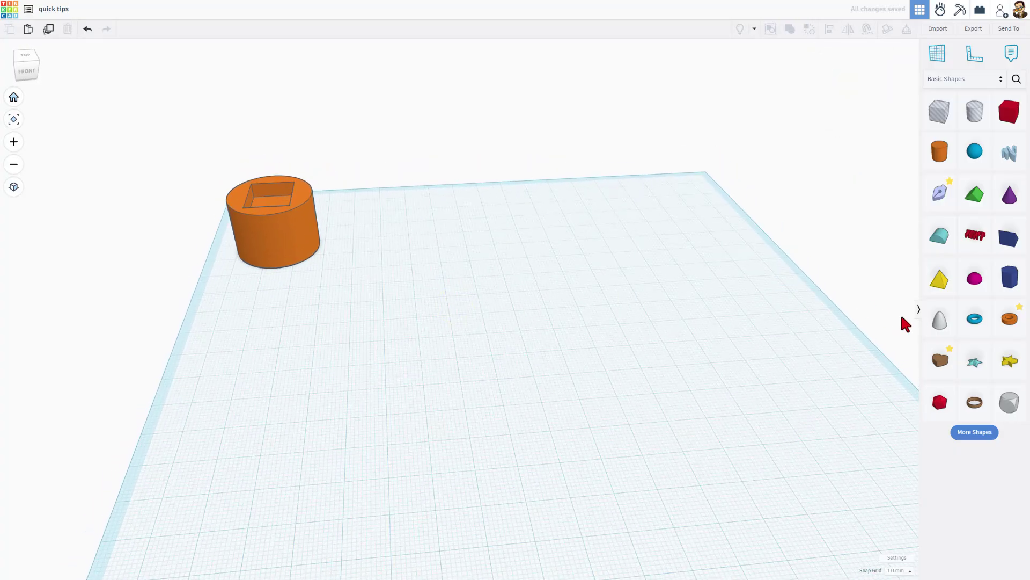
# Place a heart shape and flatten it into a thin slab
pyautogui.moveTo(938, 370); pyautogui.dragTo(495, 247)
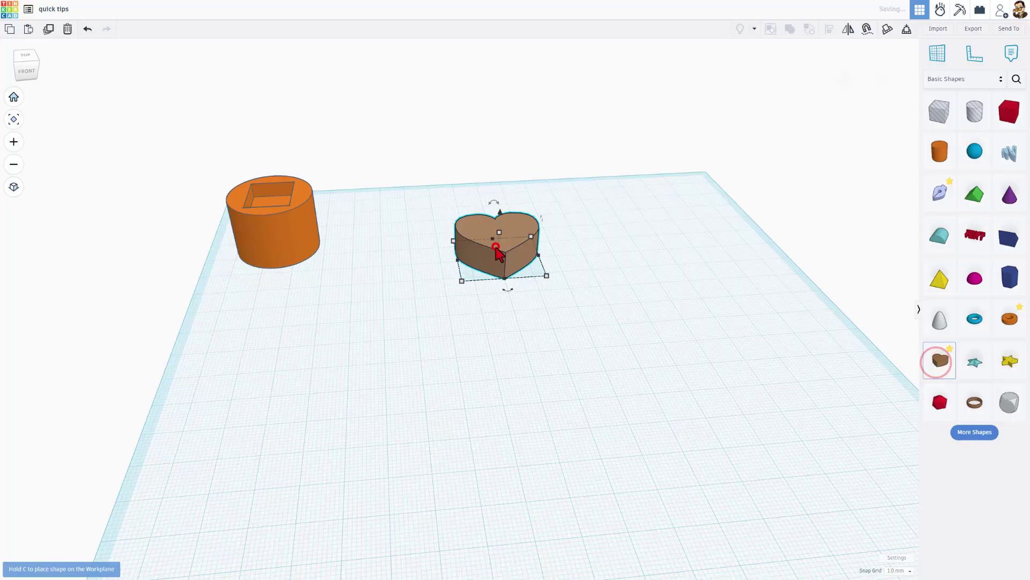
pyautogui.click(495, 230)
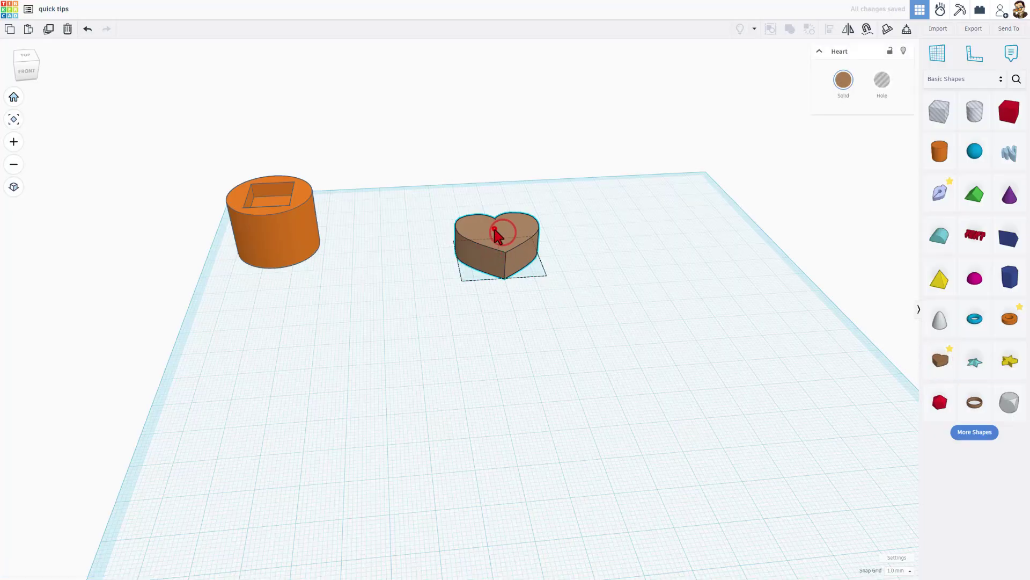
pyautogui.moveTo(499, 233); pyautogui.dragTo(510, 252)
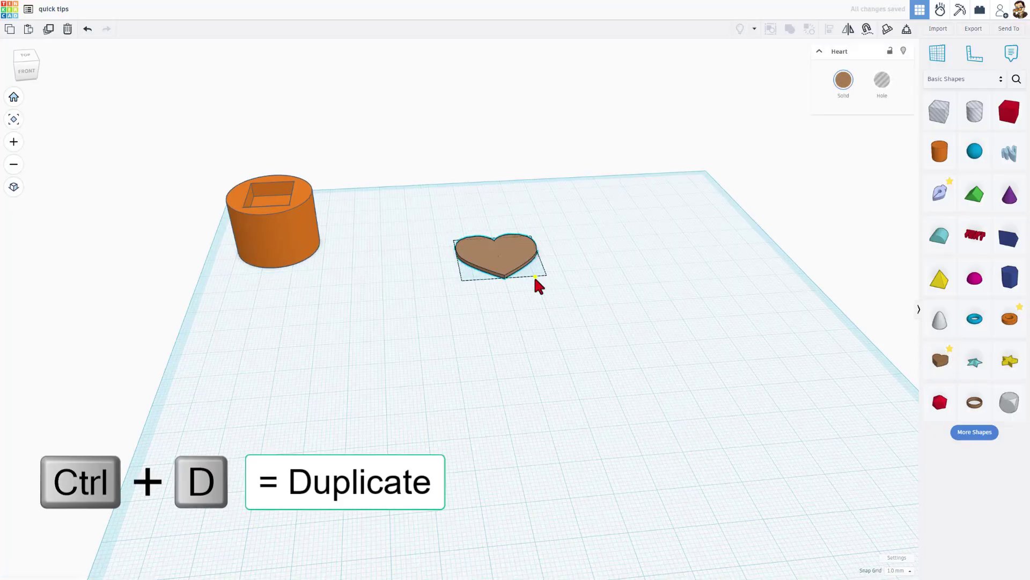
pyautogui.moveTo(534, 276); pyautogui.dragTo(539, 298, button='right')
# Duplicate the heart, shift the copy a large step sideways, and rotate and tilt it
pyautogui.hotkey('ctrl', 'd')
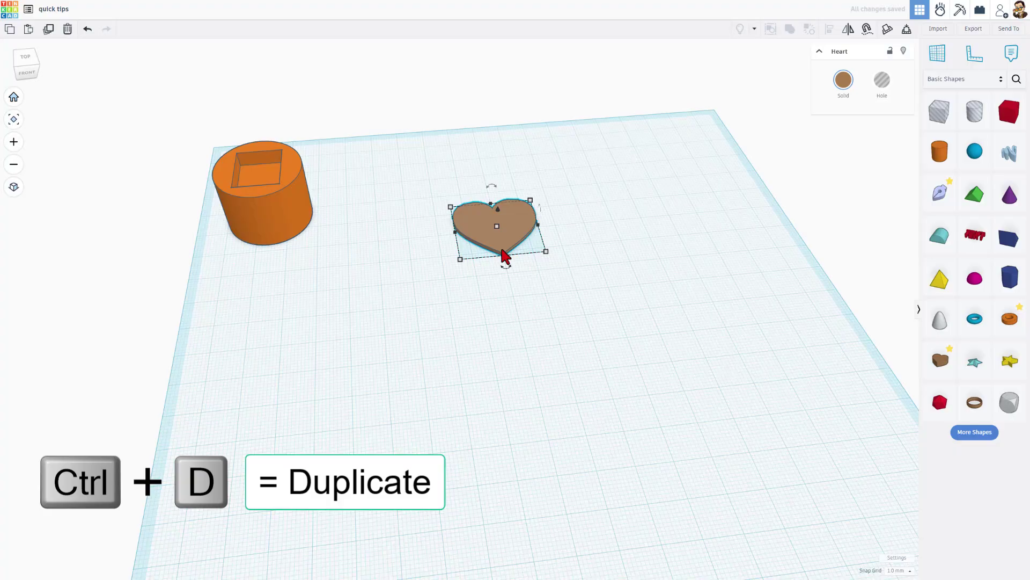
pyautogui.hotkey('shift', 'Right')
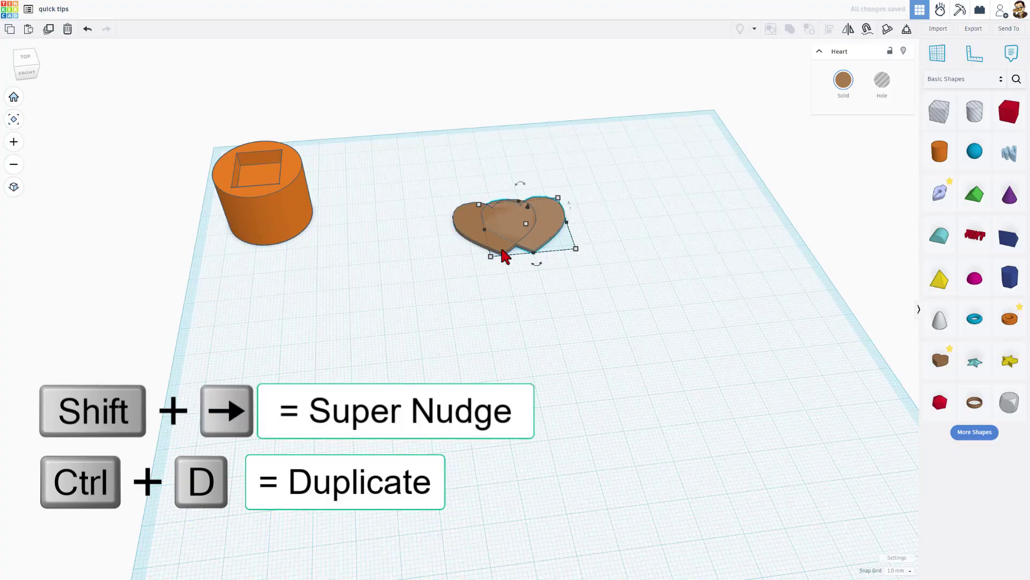
pyautogui.moveTo(534, 265); pyautogui.dragTo(474, 370)
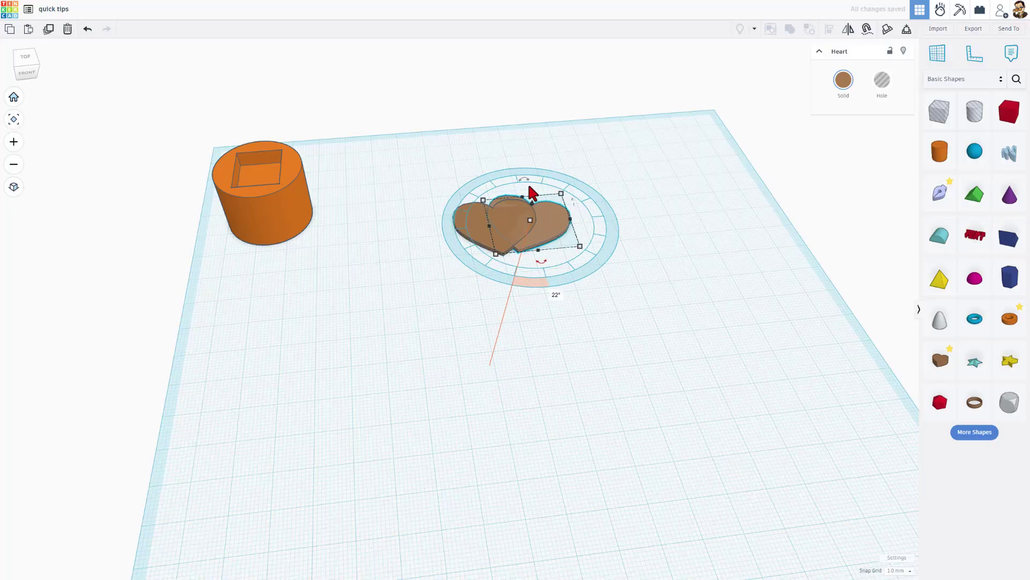
pyautogui.moveTo(526, 180); pyautogui.dragTo(538, 151)
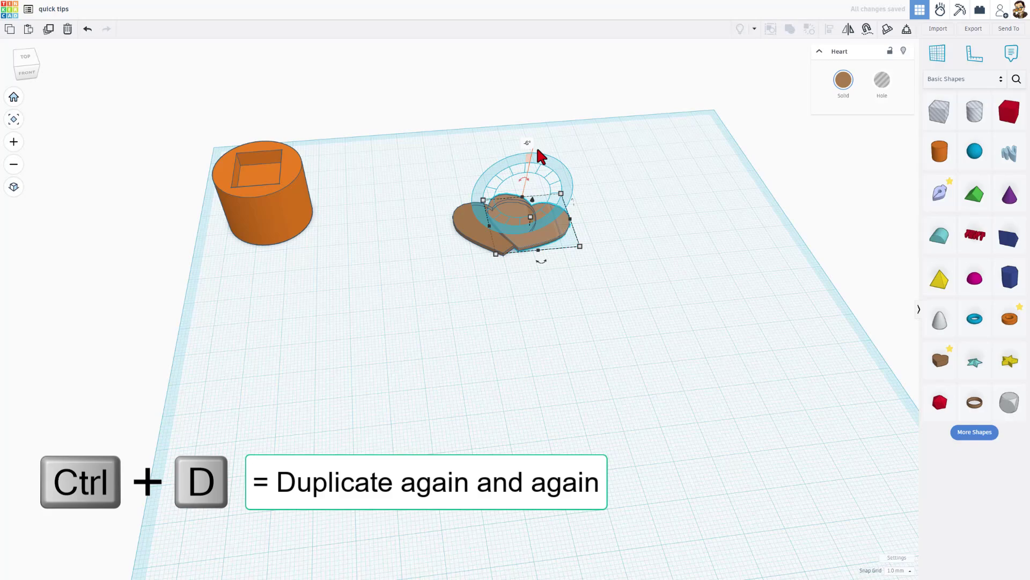
# Repeat the duplicate-and-rotate to build a 35-heart spiral ring, then select all hearts
pyautogui.hotkey('ctrl', 'd')
pyautogui.hotkey('ctrl', 'd')
pyautogui.hotkey('ctrl', 'd')
pyautogui.hotkey('ctrl', 'd')
pyautogui.hotkey('ctrl', 'd')
pyautogui.hotkey('ctrl', 'd')
pyautogui.hotkey('ctrl', 'd')
pyautogui.hotkey('ctrl', 'd')
pyautogui.hotkey('ctrl', 'd')
pyautogui.hotkey('ctrl', 'd')
pyautogui.hotkey('ctrl', 'd')
pyautogui.hotkey('ctrl', 'd')
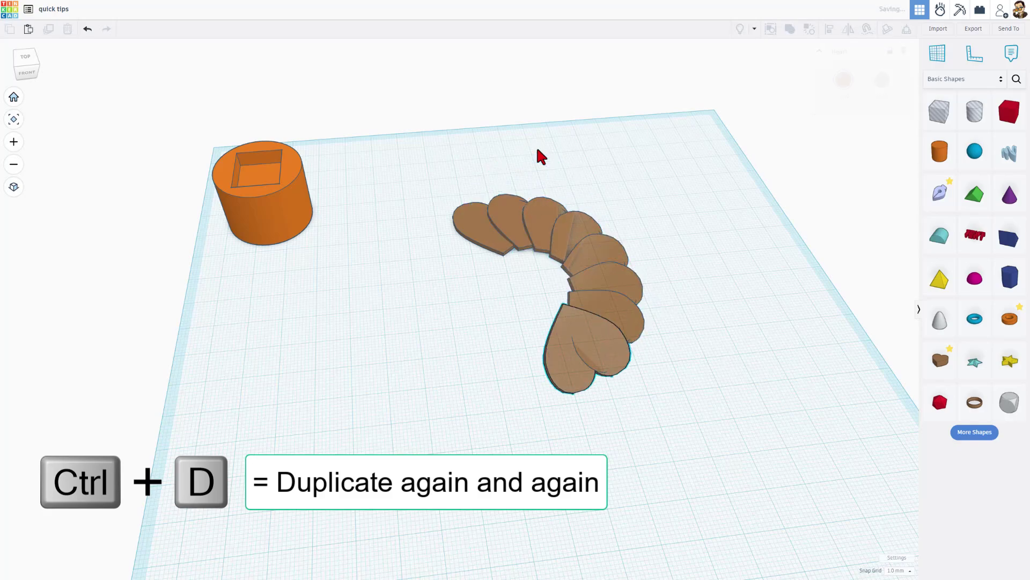
pyautogui.hotkey('ctrl', 'd')
pyautogui.hotkey('ctrl', 'd')
pyautogui.hotkey('ctrl', 'd')
pyautogui.hotkey('ctrl', 'd')
pyautogui.hotkey('ctrl', 'd')
pyautogui.hotkey('ctrl', 'd')
pyautogui.hotkey('ctrl', 'd')
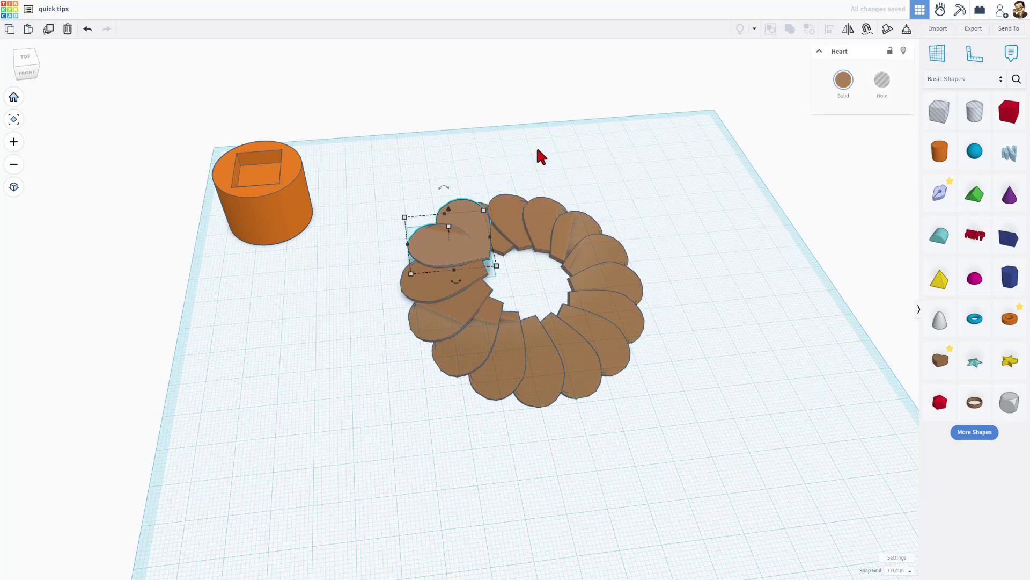
pyautogui.hotkey('ctrl', 'd')
pyautogui.hotkey('ctrl', 'd')
pyautogui.hotkey('ctrl', 'd')
pyautogui.hotkey('ctrl', 'd')
pyautogui.hotkey('ctrl', 'd')
pyautogui.hotkey('ctrl', 'd')
pyautogui.hotkey('ctrl', 'd')
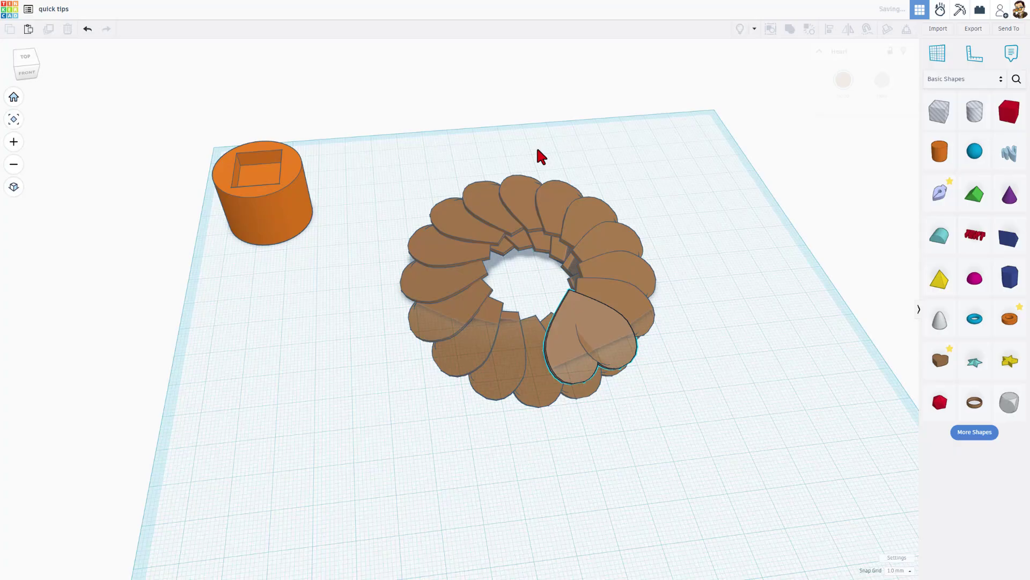
pyautogui.hotkey('ctrl', 'd')
pyautogui.hotkey('ctrl', 'd')
pyautogui.hotkey('ctrl', 'd')
pyautogui.hotkey('ctrl', 'd')
pyautogui.hotkey('ctrl', 'd')
pyautogui.hotkey('ctrl', 'd')
pyautogui.hotkey('ctrl', 'd')
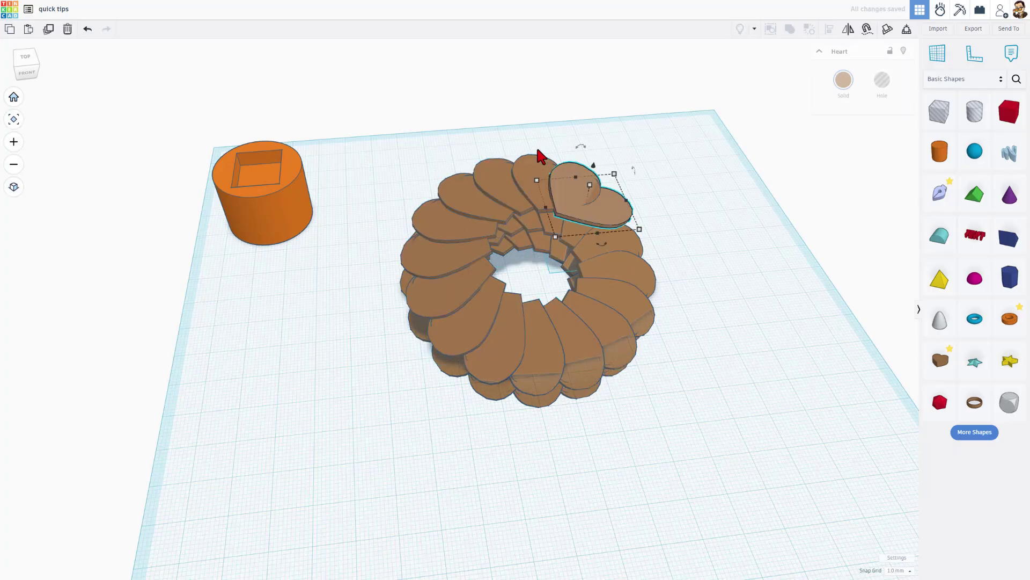
pyautogui.moveTo(371, 171); pyautogui.dragTo(396, 184, button='right')
pyautogui.press('d')
pyautogui.click(396, 183)
pyautogui.moveTo(406, 279); pyautogui.dragTo(698, 444)
# Marquee-select all 35 spiral hearts, viewing the ring from above and a low side angle
pyautogui.click(699, 449)
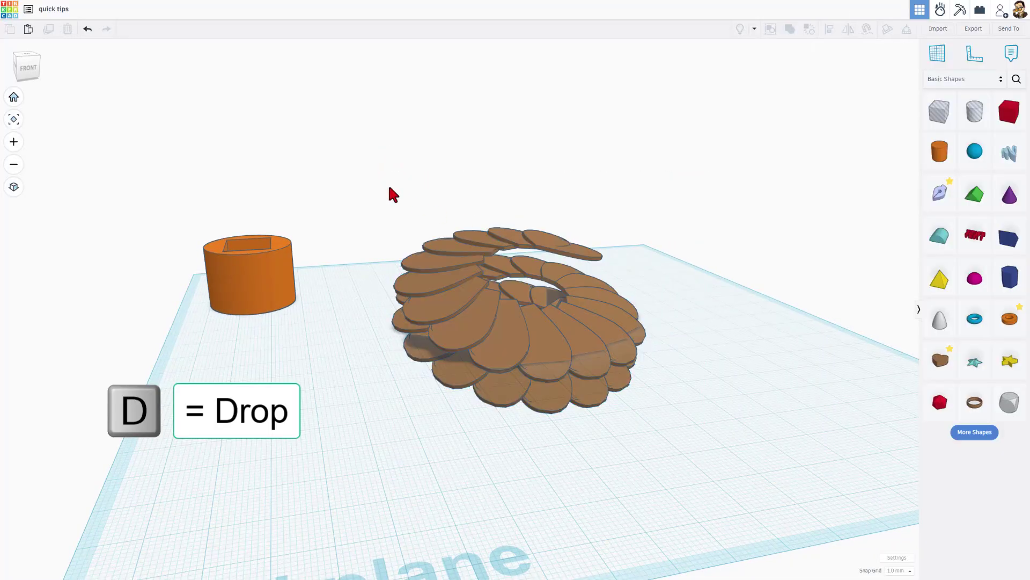
pyautogui.moveTo(393, 195); pyautogui.dragTo(684, 452)
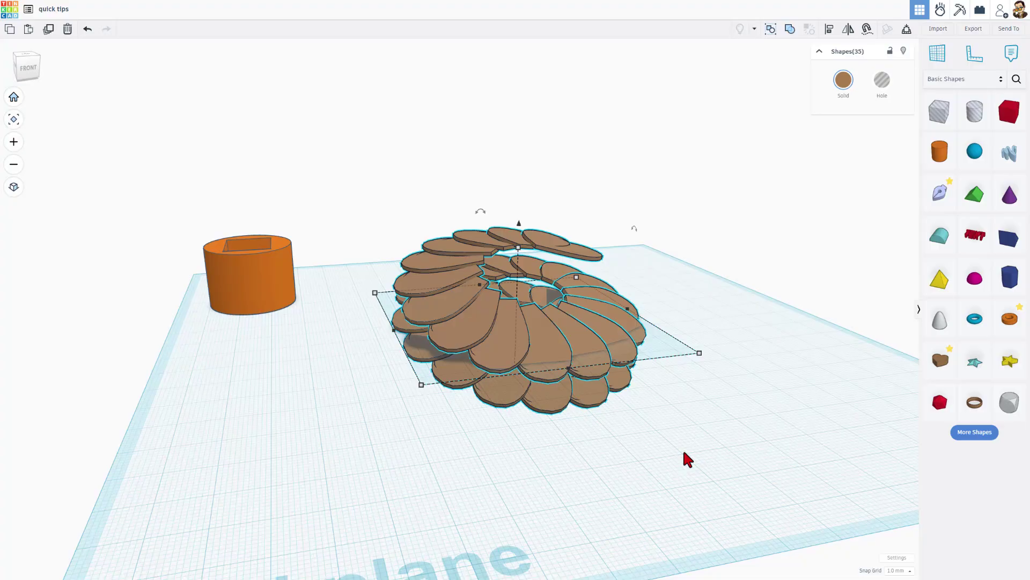
pyautogui.moveTo(684, 453); pyautogui.dragTo(832, 195, button='right')
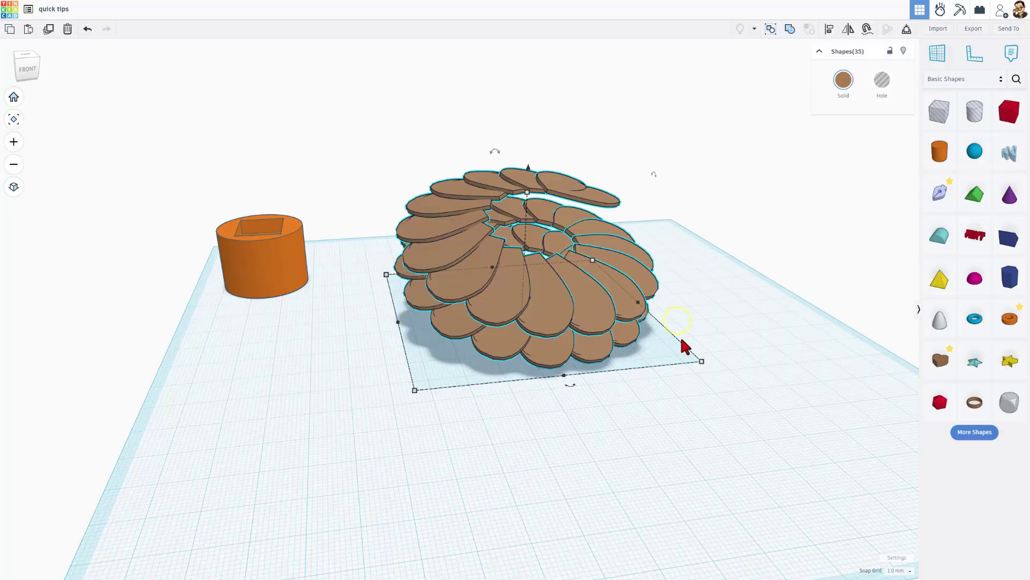
pyautogui.click(681, 350)
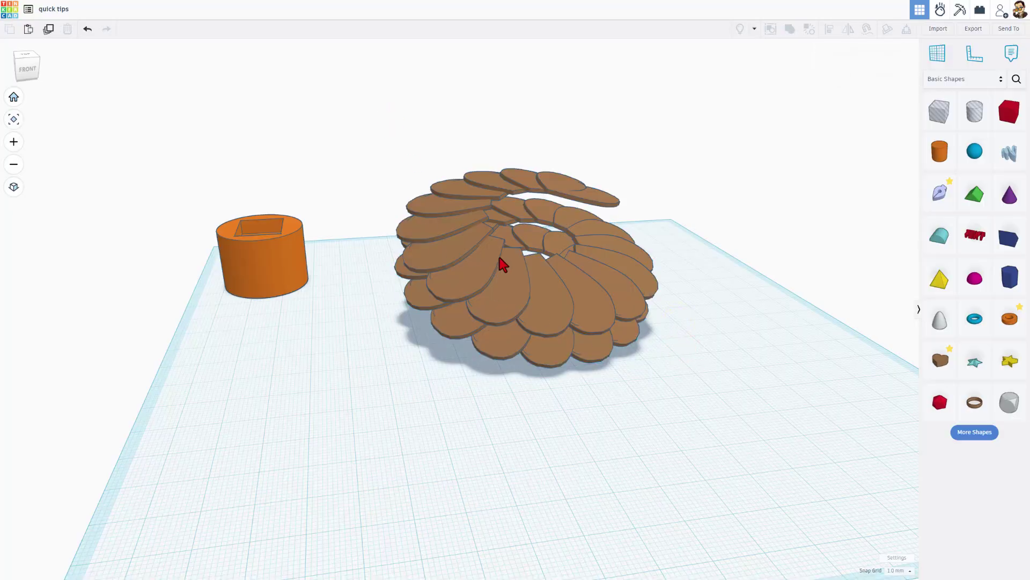
pyautogui.moveTo(238, 274); pyautogui.dragTo(333, 257, button='right')
pyautogui.moveTo(389, 135); pyautogui.dragTo(655, 418)
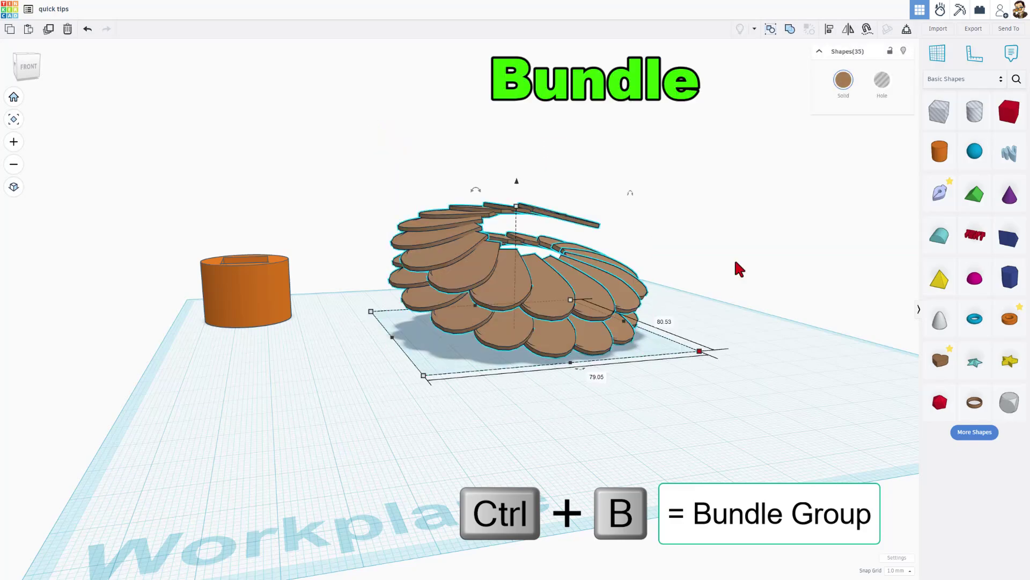
# Bundle the 35 hearts and place a copy of the bundle to the right
pyautogui.click(771, 29)
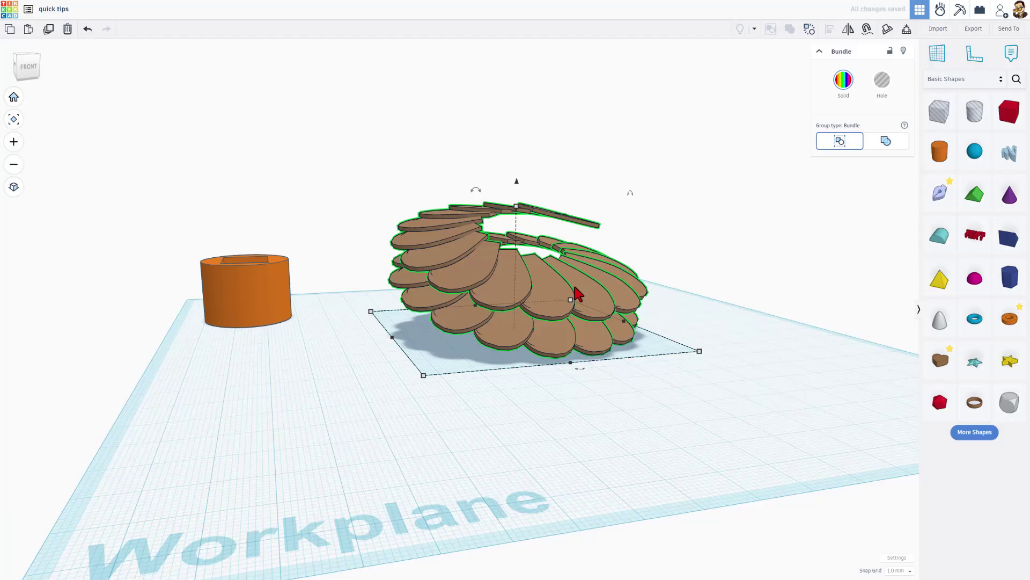
pyautogui.moveTo(578, 292); pyautogui.dragTo(571, 317, button='right')
pyautogui.hotkey('ctrl', 'd')
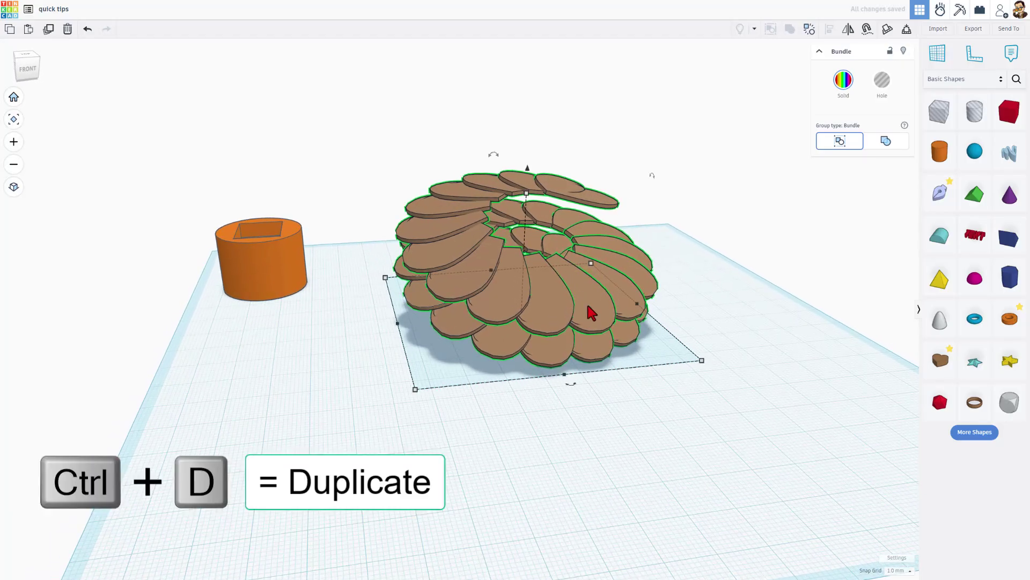
pyautogui.scroll(-2, 591, 311)
pyautogui.moveTo(552, 315); pyautogui.dragTo(709, 325)
pyautogui.hotkey('ctrl', 'd')
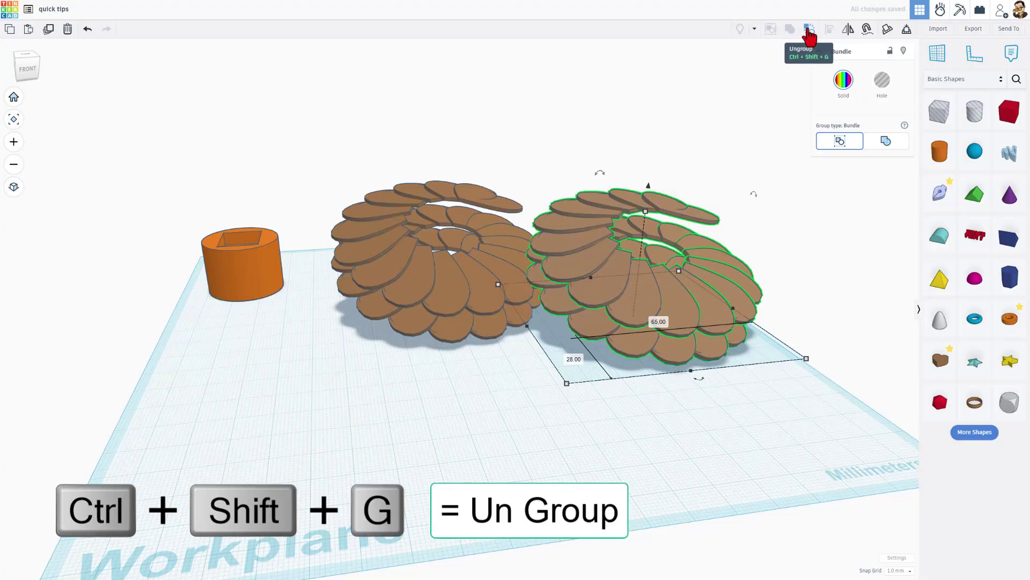
# Ungroup the copied bundle and select all 35 hearts of the right spiral
pyautogui.click(808, 30)
pyautogui.click(563, 451)
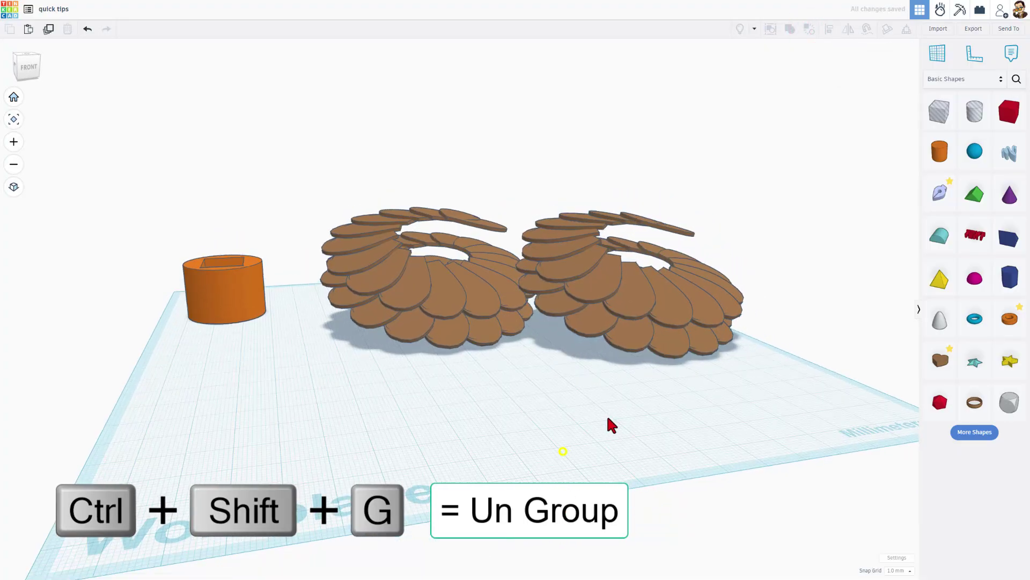
pyautogui.moveTo(612, 425); pyautogui.dragTo(585, 408, button='right')
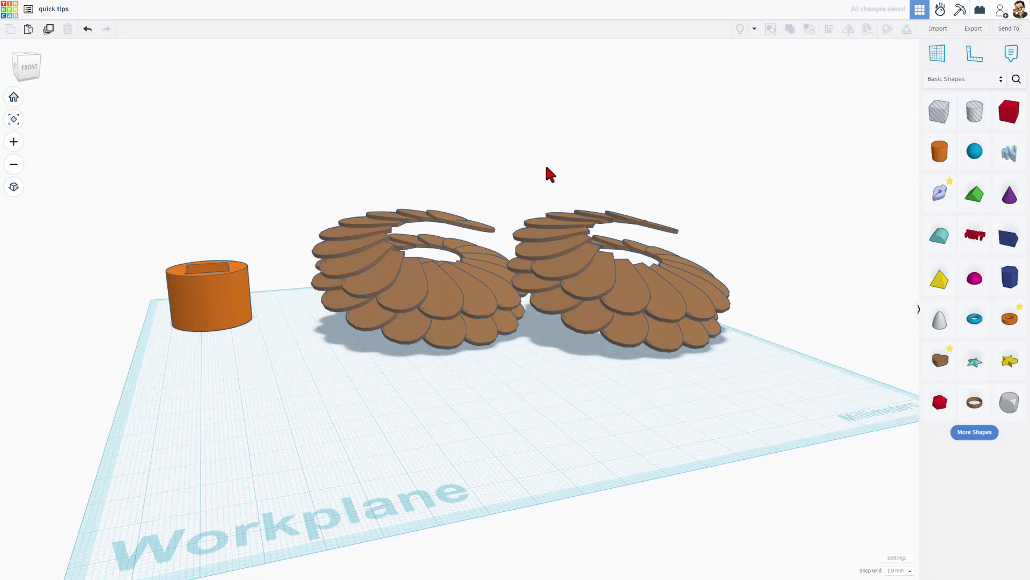
pyautogui.moveTo(547, 168); pyautogui.dragTo(710, 403)
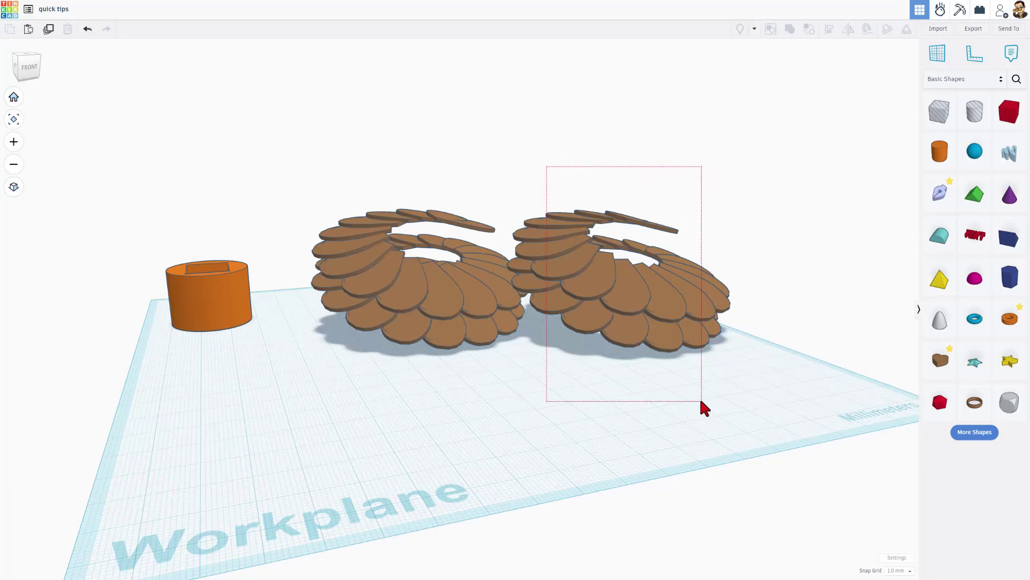
pyautogui.moveTo(699, 397); pyautogui.dragTo(698, 397)
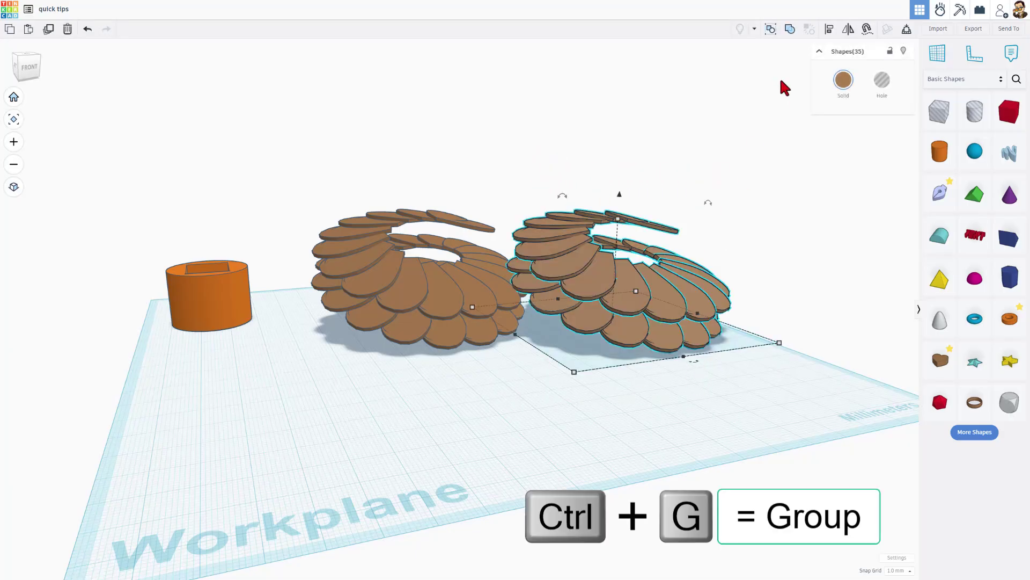
# Merge the right spiral into a Union group and shift the left bundle further left
pyautogui.click(790, 30)
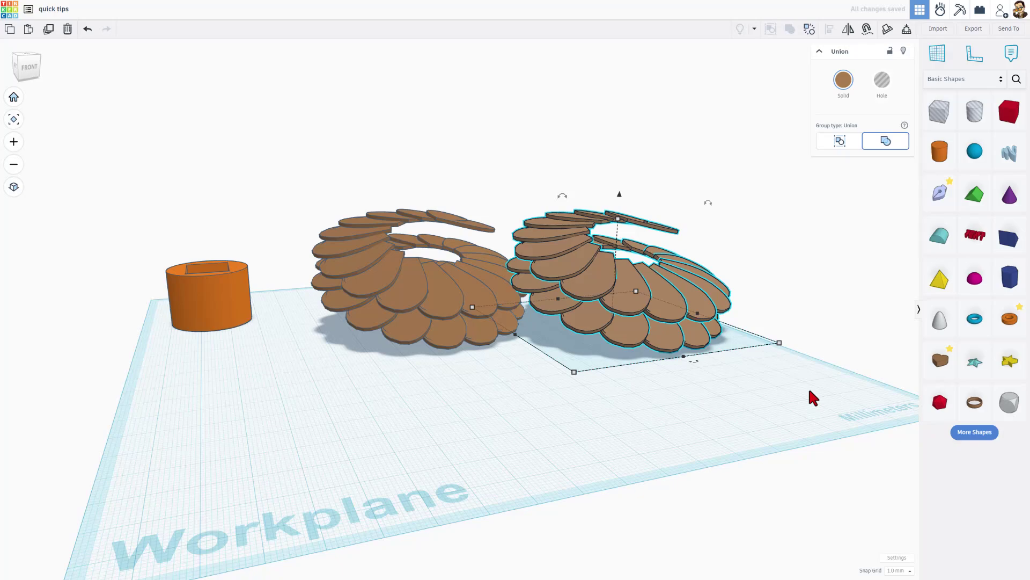
pyautogui.moveTo(808, 390)
pyautogui.mouseDown(button='right')
pyautogui.moveTo(744, 427)
pyautogui.moveTo(818, 426)
pyautogui.moveTo(811, 408)
pyautogui.mouseUp(button='right')
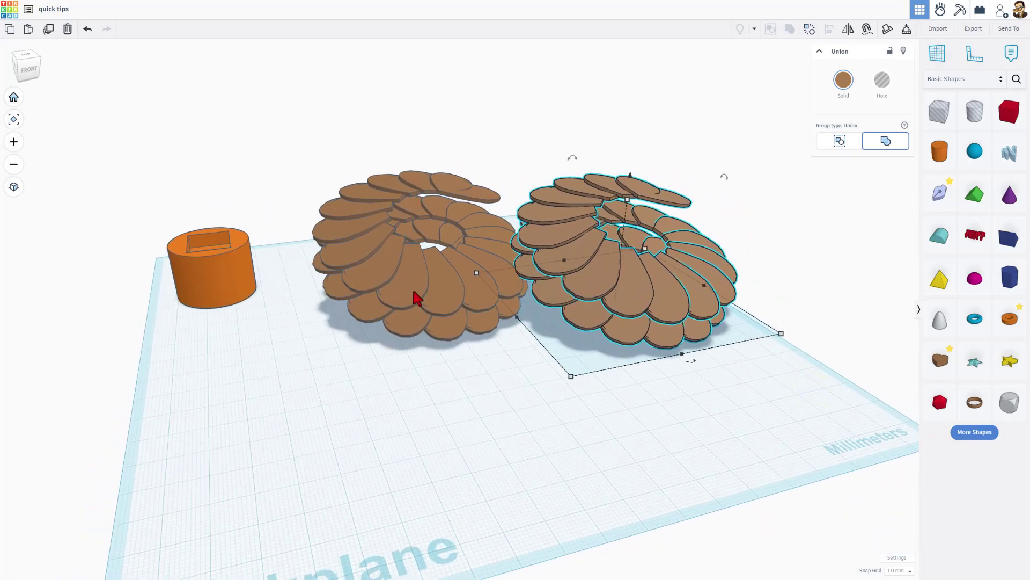
pyautogui.moveTo(414, 292); pyautogui.dragTo(356, 275)
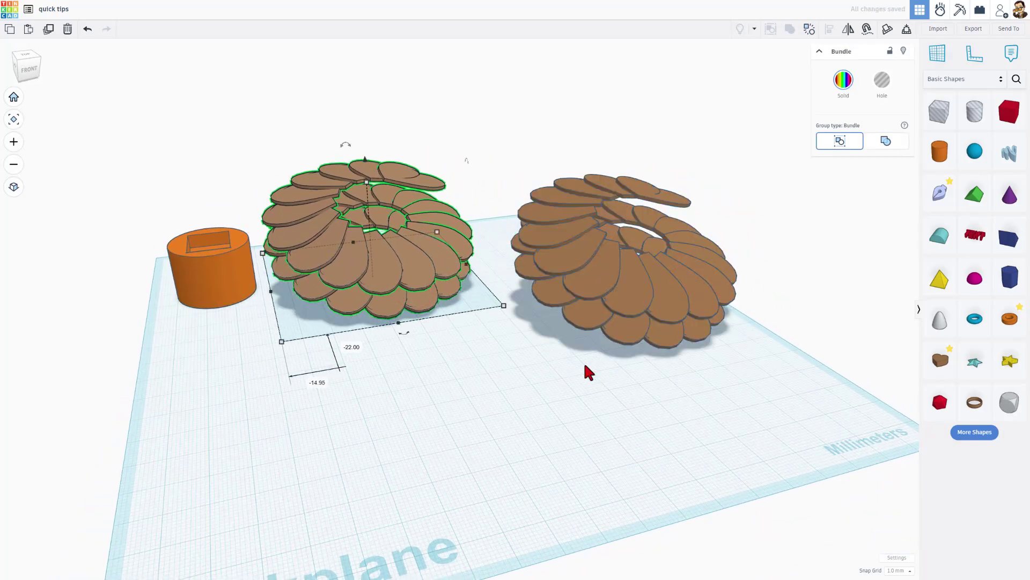
pyautogui.click(637, 269)
pyautogui.moveTo(631, 274)
pyautogui.mouseDown(button='right')
pyautogui.moveTo(492, 335)
pyautogui.moveTo(614, 356)
pyautogui.moveTo(611, 285)
pyautogui.moveTo(547, 349)
pyautogui.moveTo(566, 364)
pyautogui.moveTo(558, 251)
pyautogui.moveTo(626, 237)
pyautogui.mouseUp(button='right')
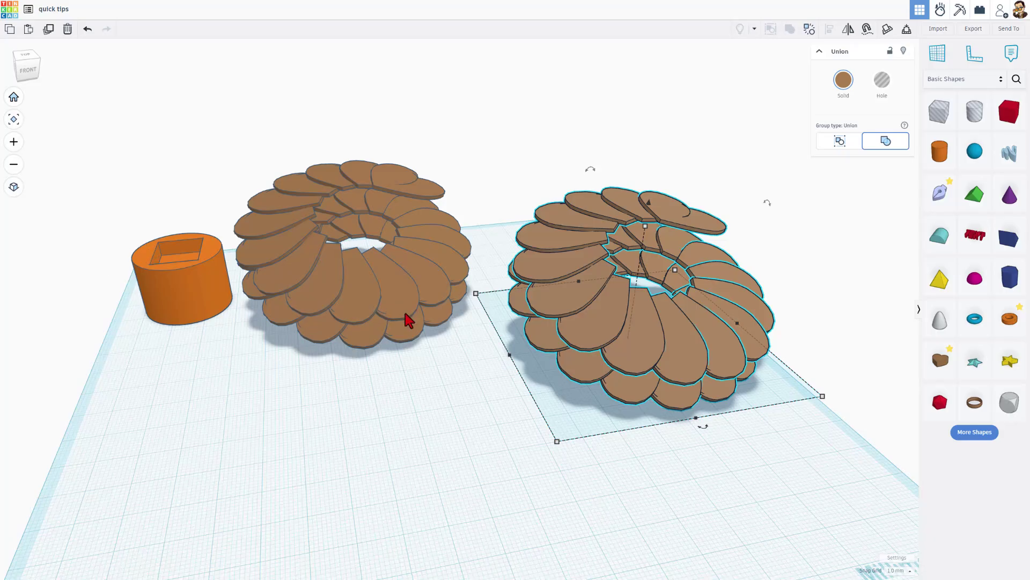
# Swing the view around both rings and select the left heart bundle
pyautogui.click(589, 265)
pyautogui.moveTo(507, 355); pyautogui.dragTo(307, 321, button='right')
pyautogui.click(321, 311)
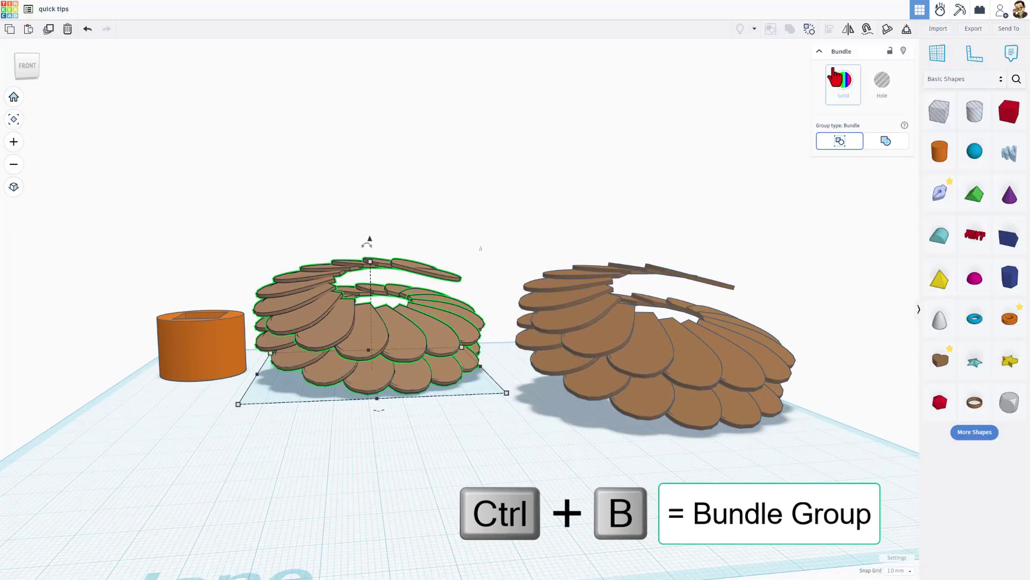
pyautogui.moveTo(547, 378); pyautogui.dragTo(176, 288, button='right')
pyautogui.click(232, 310)
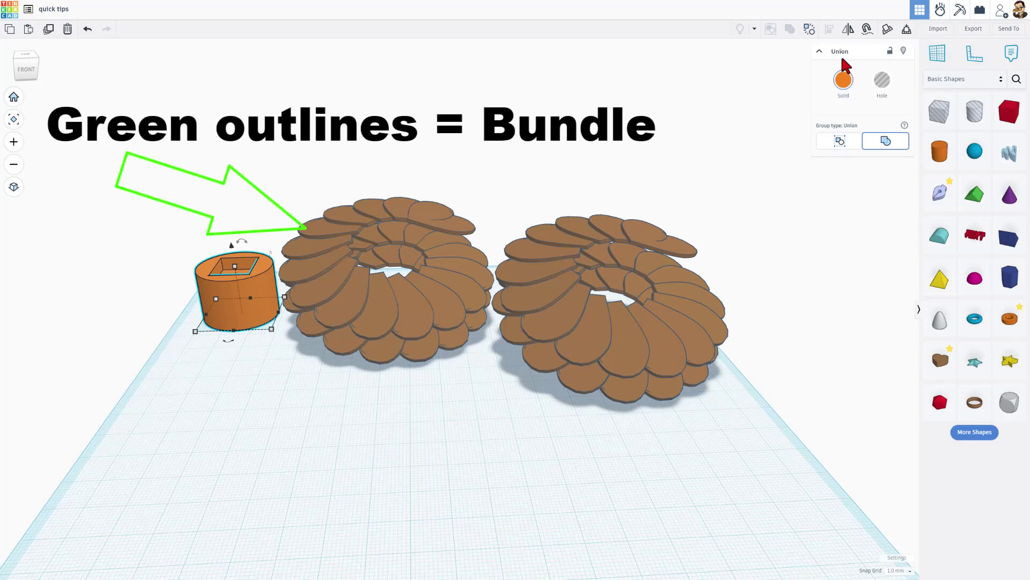
pyautogui.click(442, 292)
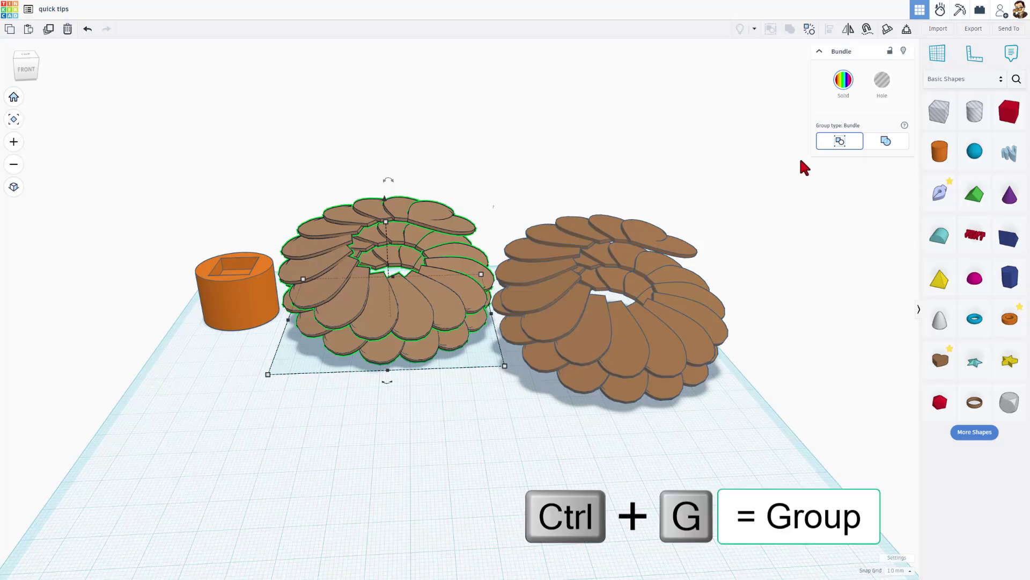
pyautogui.click(893, 140)
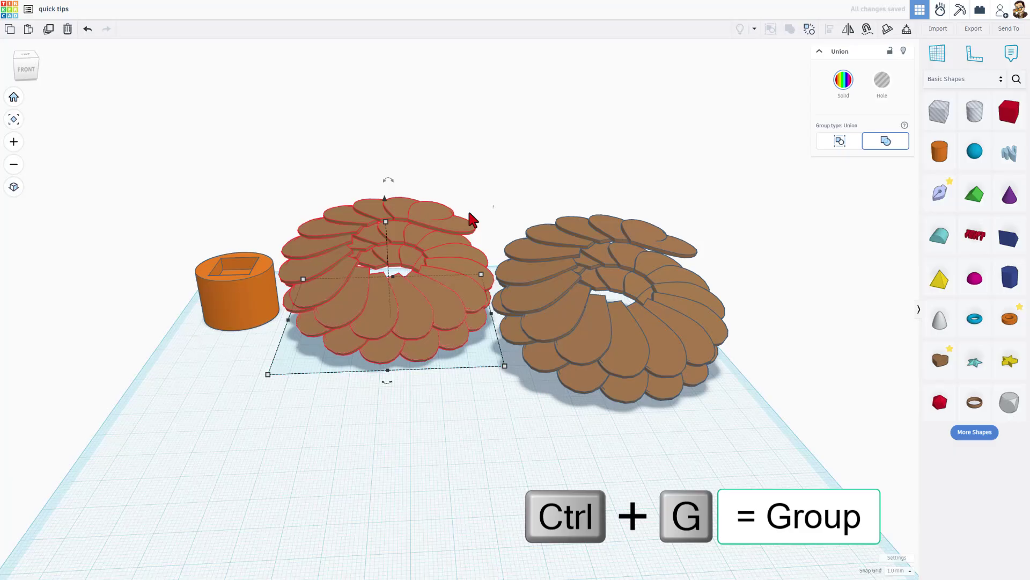
pyautogui.moveTo(389, 401); pyautogui.dragTo(419, 377, button='right')
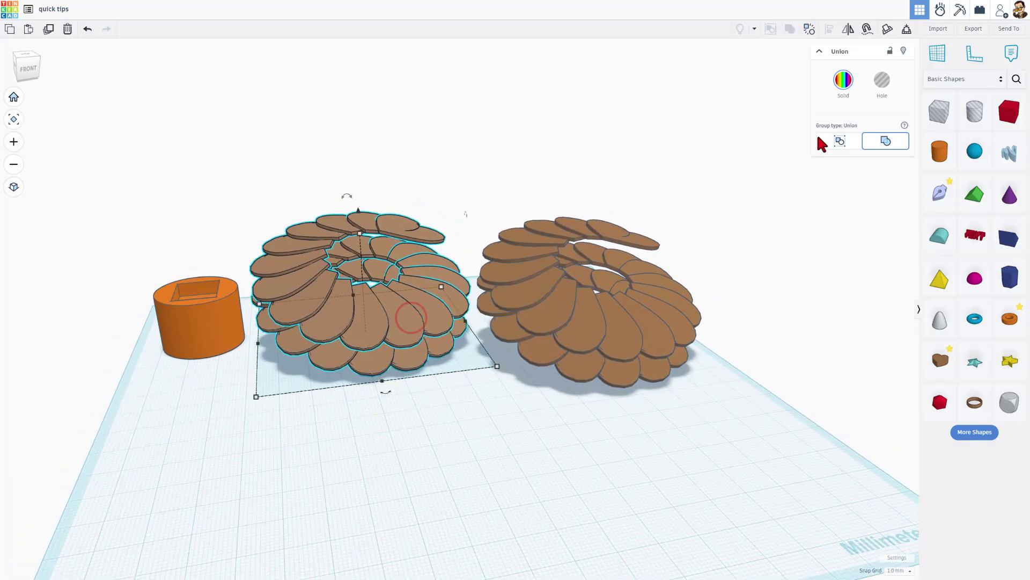
pyautogui.click(829, 142)
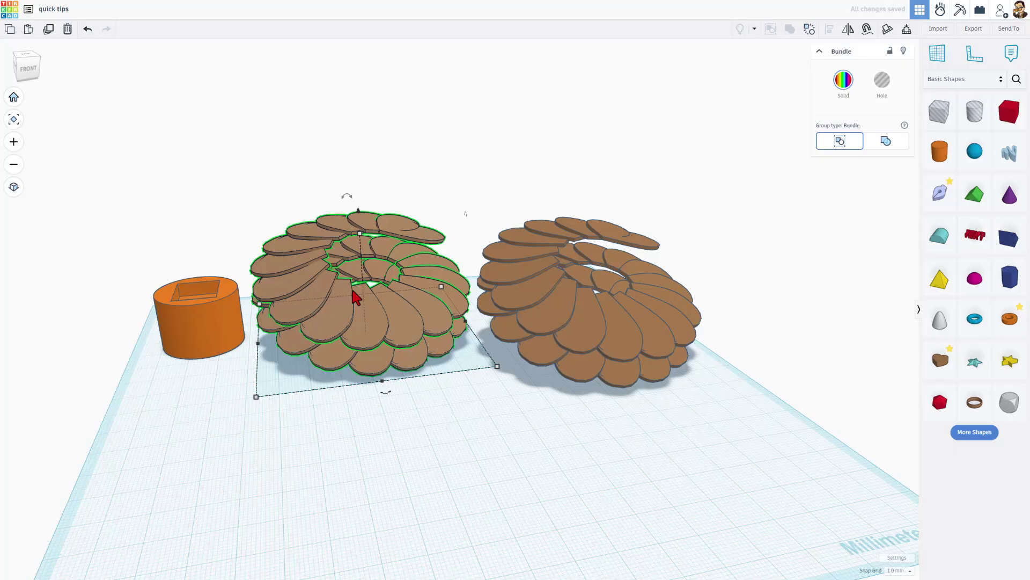
pyautogui.moveTo(356, 295); pyautogui.dragTo(476, 406, button='right')
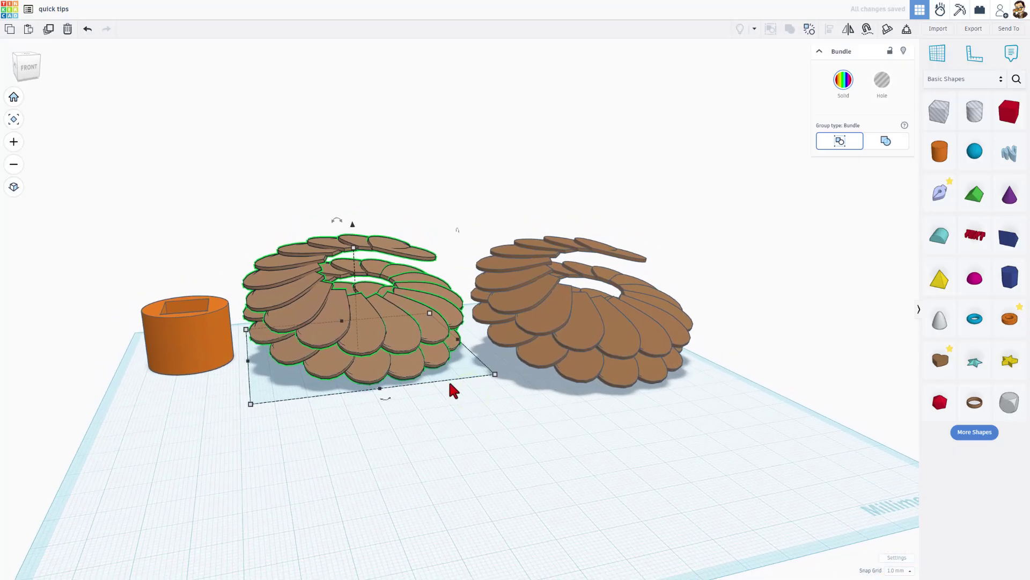
pyautogui.click(451, 432)
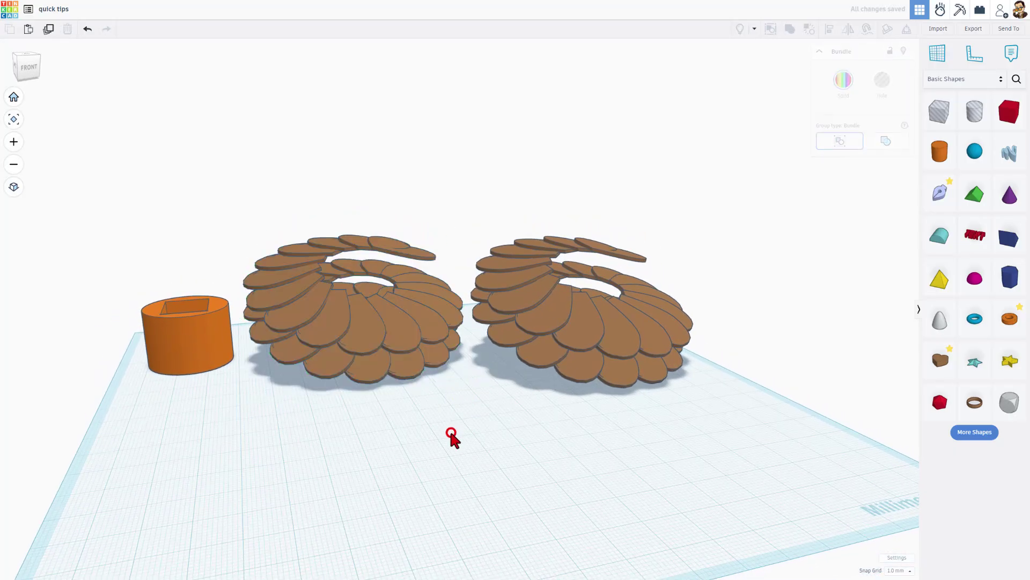
# Search the shapes for 'hyper' and place a Hyperboloid on the workplane
pyautogui.click(1016, 81)
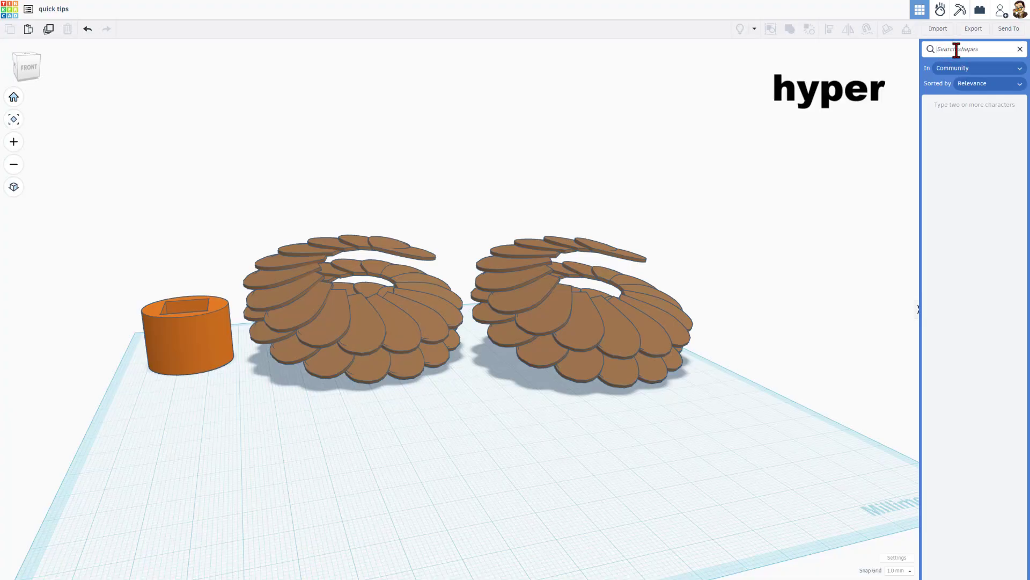
pyautogui.write('hyper')
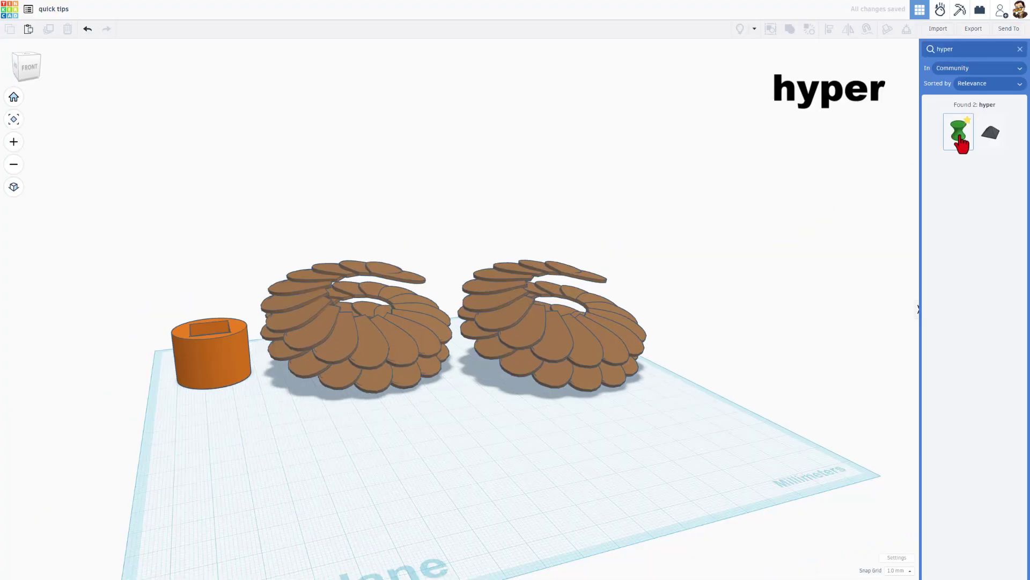
pyautogui.moveTo(960, 142); pyautogui.dragTo(451, 455)
pyautogui.moveTo(516, 469); pyautogui.dragTo(460, 459, button='right')
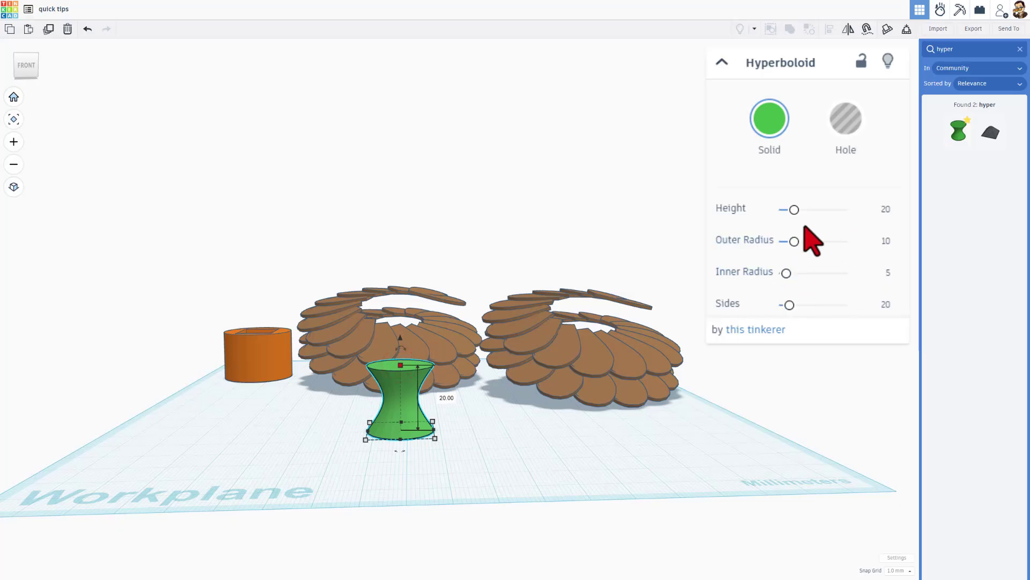
# Set the hyperboloid to height 29.6 and inner radius 9.5, and move it beside the cylinder
pyautogui.moveTo(794, 209); pyautogui.dragTo(798, 241)
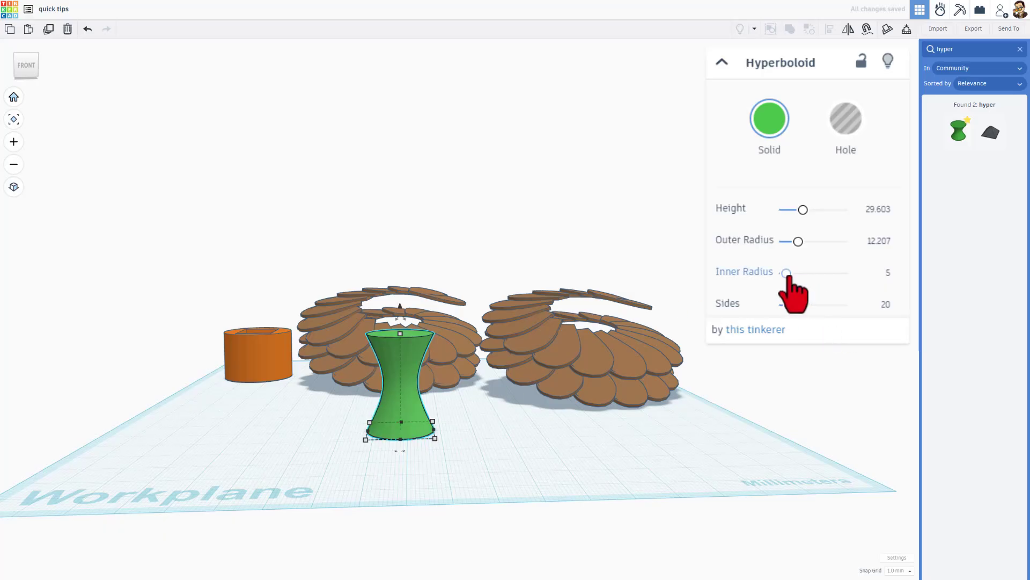
pyautogui.moveTo(787, 273); pyautogui.dragTo(795, 273)
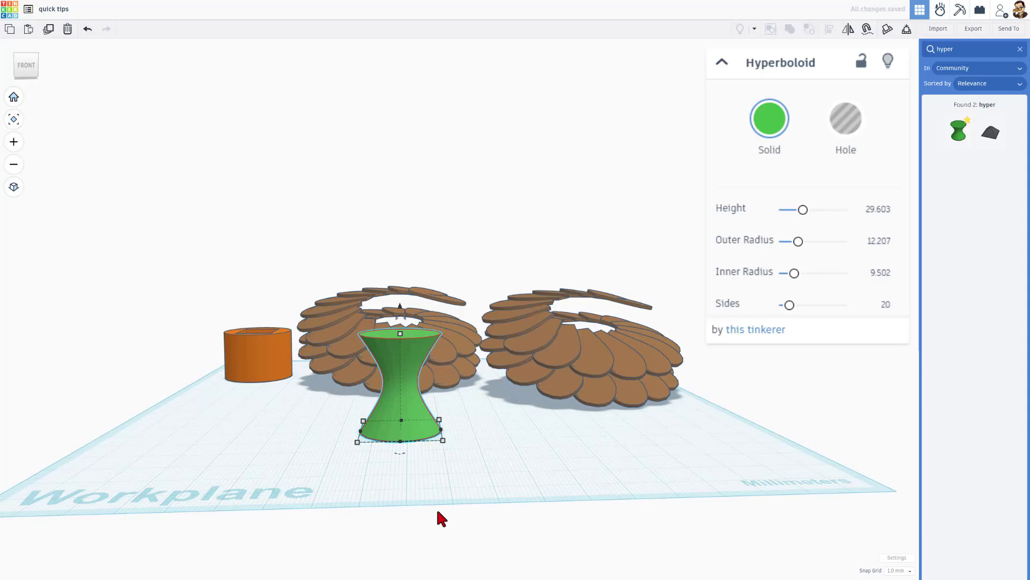
pyautogui.moveTo(467, 476); pyautogui.dragTo(482, 482, button='right')
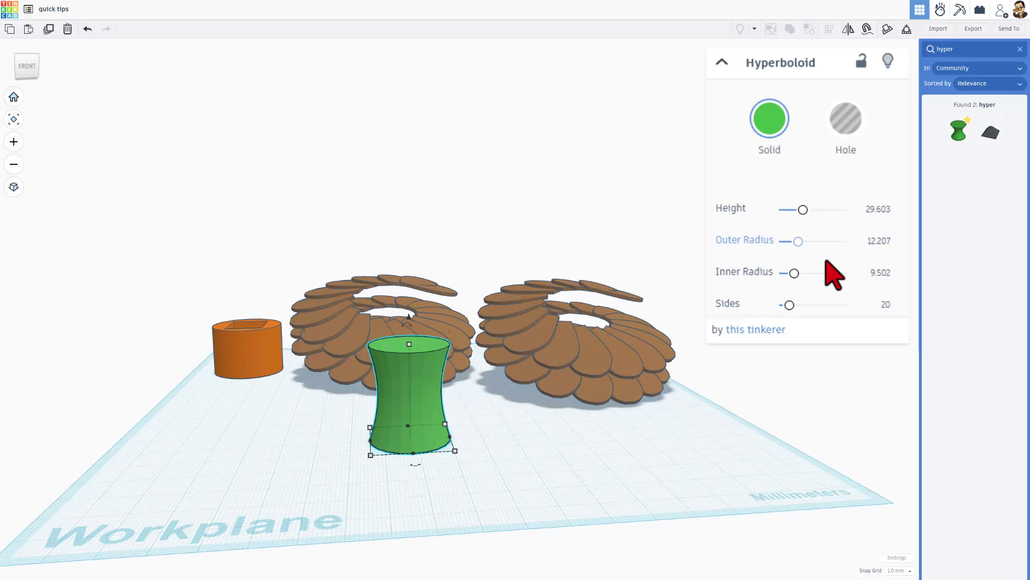
pyautogui.click(392, 414)
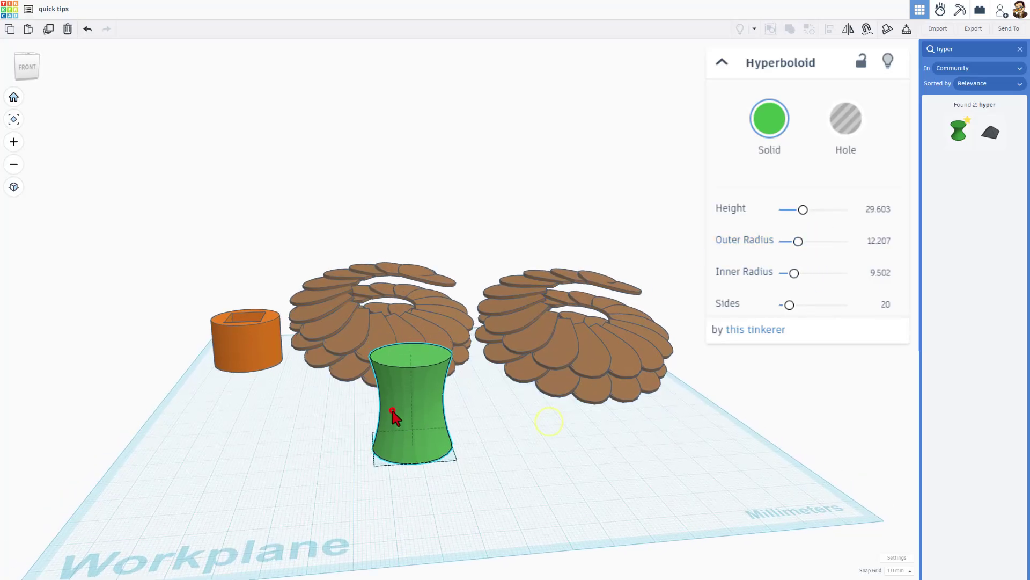
pyautogui.moveTo(496, 448); pyautogui.dragTo(540, 436, button='right')
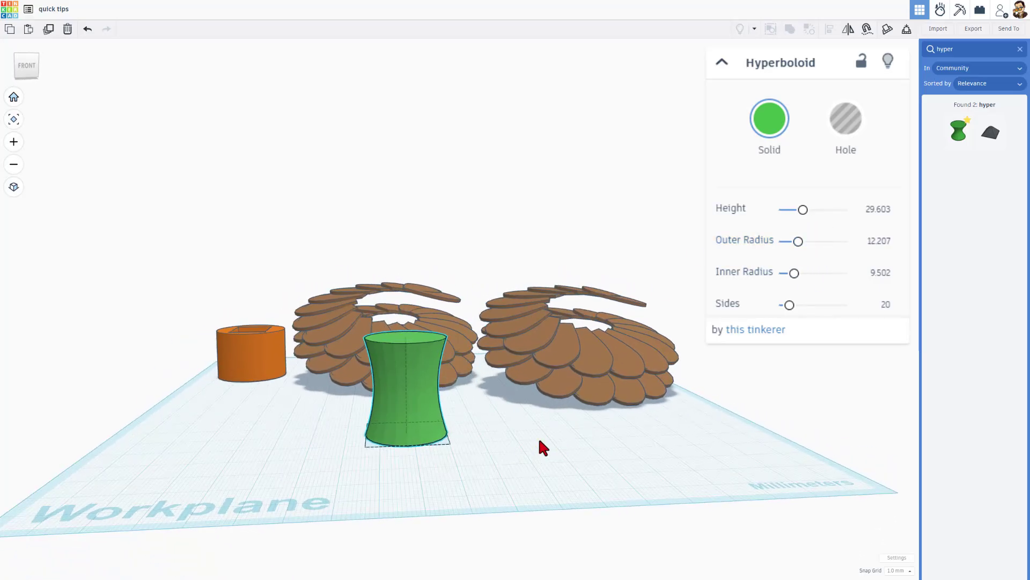
pyautogui.moveTo(459, 422); pyautogui.dragTo(473, 440, button='right')
pyautogui.moveTo(433, 419); pyautogui.dragTo(340, 404)
# Duplicate the green hyperboloid, raise the copy two steps and tilt it -24°
pyautogui.click(311, 386)
pyautogui.hotkey('ctrl', 'd')
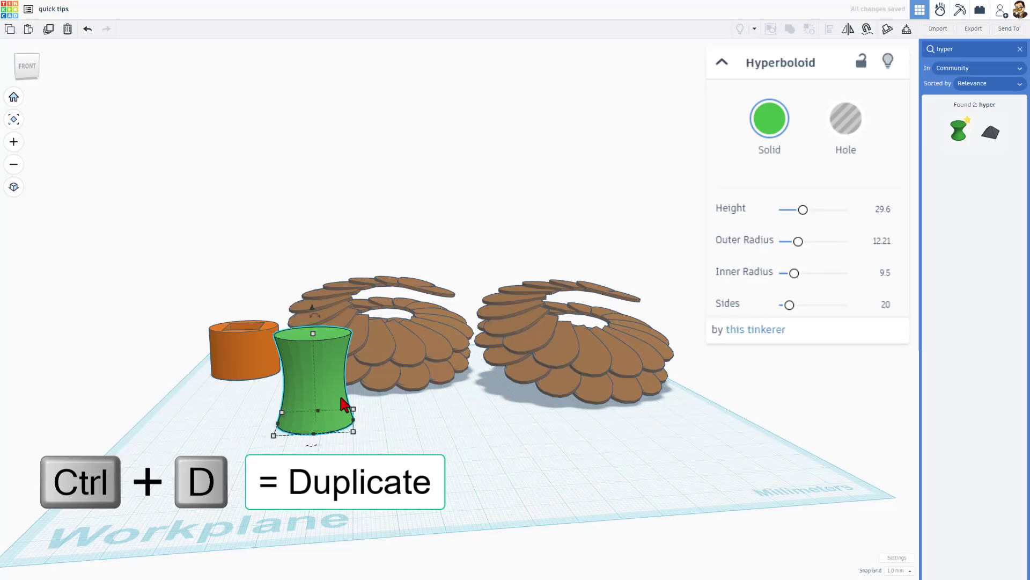
pyautogui.hotkey('ctrl', 'Up')
pyautogui.hotkey('ctrl', 'Up')
pyautogui.hotkey('ctrl', 'Up')
pyautogui.hotkey('ctrl', 'Up')
pyautogui.hotkey('ctrl', 'Up')
pyautogui.hotkey('ctrl', 'Up')
pyautogui.hotkey('ctrl', 'Up')
pyautogui.hotkey('ctrl', 'Up')
pyautogui.hotkey('ctrl', 'Up')
pyautogui.hotkey('ctrl', 'Up')
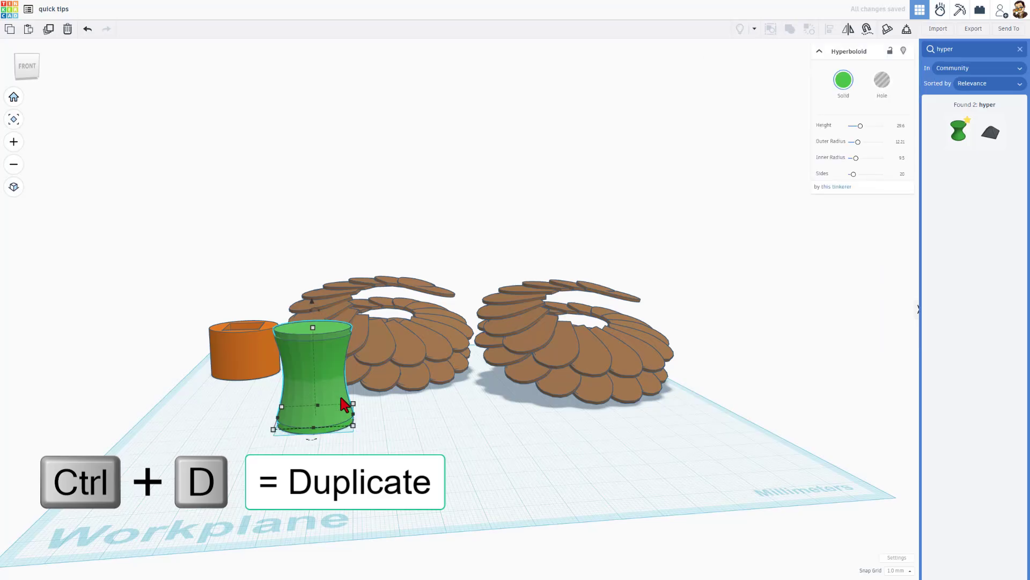
pyautogui.hotkey('ctrl', 'Up')
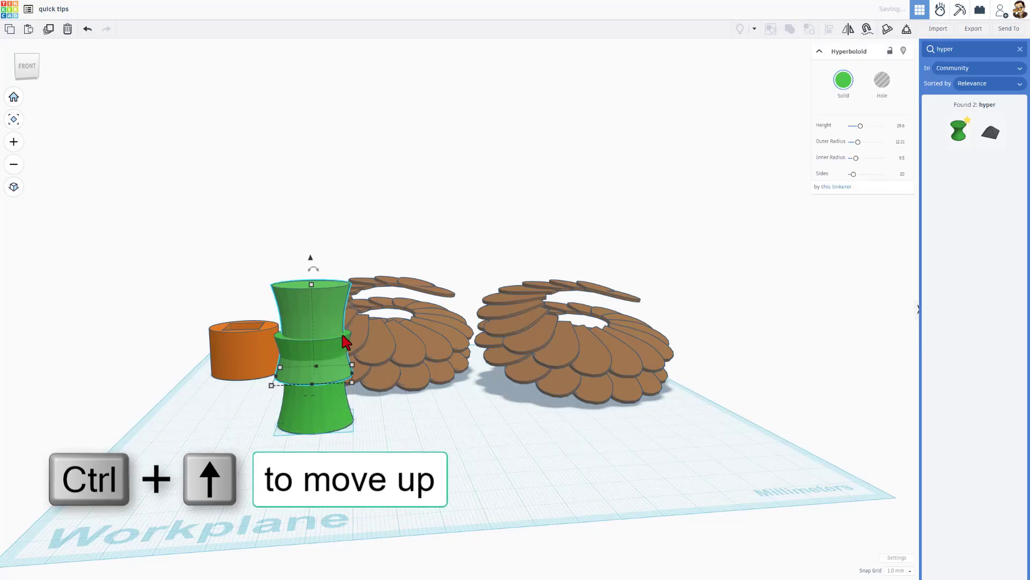
pyautogui.moveTo(314, 268); pyautogui.dragTo(340, 182)
# Repeat the raised, tilted duplicates until the hyperboloid arc closes into a ring
pyautogui.hotkey('ctrl', 'd')
pyautogui.hotkey('ctrl', 'd')
pyautogui.hotkey('ctrl', 'd')
pyautogui.hotkey('ctrl', 'd')
pyautogui.hotkey('ctrl', 'd')
pyautogui.hotkey('ctrl', 'd')
pyautogui.hotkey('ctrl', 'd')
pyautogui.hotkey('ctrl', 'd')
pyautogui.hotkey('ctrl', 'd')
pyautogui.hotkey('ctrl', 'd')
pyautogui.hotkey('ctrl', 'd')
pyautogui.hotkey('ctrl', 'd')
pyautogui.hotkey('ctrl', 'd')
pyautogui.hotkey('ctrl', 'd')
pyautogui.hotkey('ctrl', 'd')
pyautogui.hotkey('ctrl', 'd')
pyautogui.hotkey('ctrl', 'd')
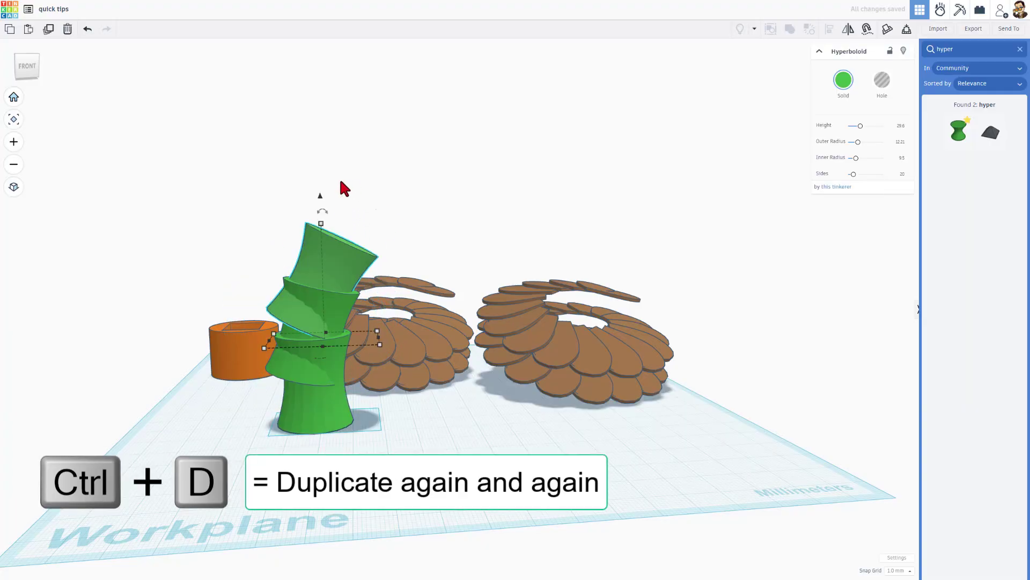
pyautogui.hotkey('ctrl', 'd')
pyautogui.hotkey('ctrl', 'd')
pyautogui.hotkey('ctrl', 'd')
pyautogui.hotkey('ctrl', 'd')
pyautogui.hotkey('ctrl', 'd')
pyautogui.hotkey('ctrl', 'd')
pyautogui.hotkey('ctrl', 'd')
pyautogui.hotkey('ctrl', 'd')
pyautogui.hotkey('ctrl', 'd')
pyautogui.hotkey('ctrl', 'd')
pyautogui.hotkey('ctrl', 'd')
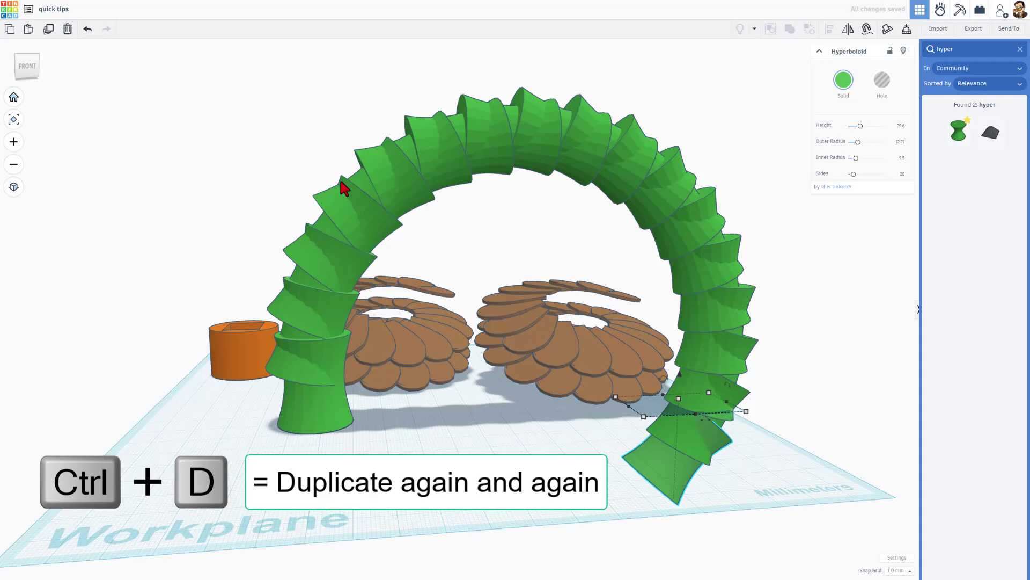
pyautogui.hotkey('ctrl', 'd')
pyautogui.hotkey('ctrl', 'd')
pyautogui.hotkey('ctrl', 'd')
pyautogui.hotkey('ctrl', 'd')
pyautogui.hotkey('ctrl', 'd')
pyautogui.hotkey('ctrl', 'd')
pyautogui.hotkey('ctrl', 'd')
pyautogui.hotkey('ctrl', 'd')
pyautogui.hotkey('ctrl', 'd')
pyautogui.hotkey('ctrl', 'd')
pyautogui.hotkey('ctrl', 'd')
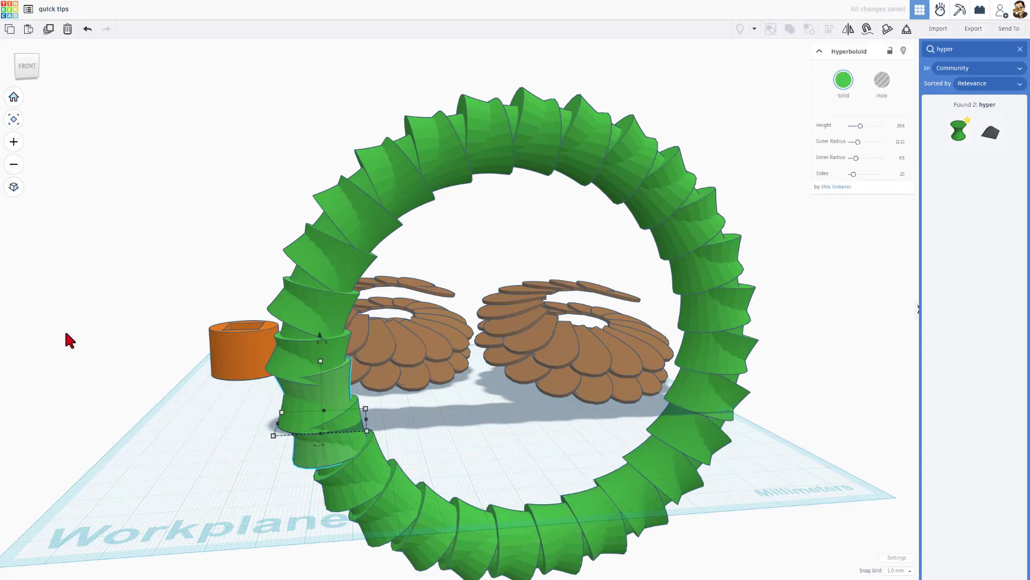
pyautogui.moveTo(97, 396); pyautogui.dragTo(129, 375, button='right')
# Hide both brown heart spirals
pyautogui.click(412, 220)
pyautogui.moveTo(388, 221); pyautogui.dragTo(320, 434)
pyautogui.hotkey('ctrl', 'h')
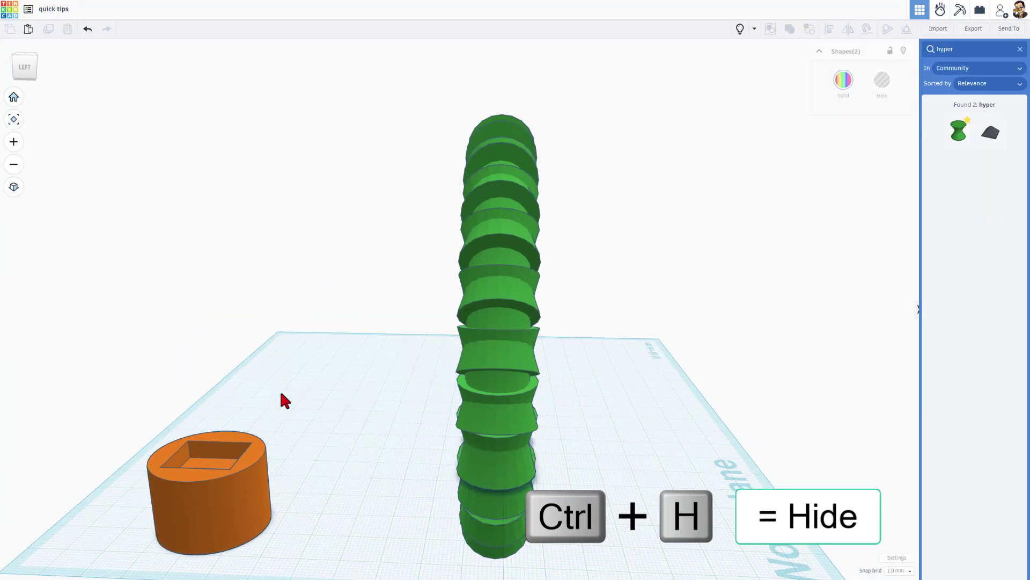
pyautogui.moveTo(281, 400); pyautogui.dragTo(317, 413, button='right')
# Drop all 28 green hyperboloids onto the workplane and bundle them as one ring group
pyautogui.moveTo(242, 62); pyautogui.dragTo(696, 558)
pyautogui.press('d')
pyautogui.moveTo(696, 568); pyautogui.dragTo(734, 60, button='right')
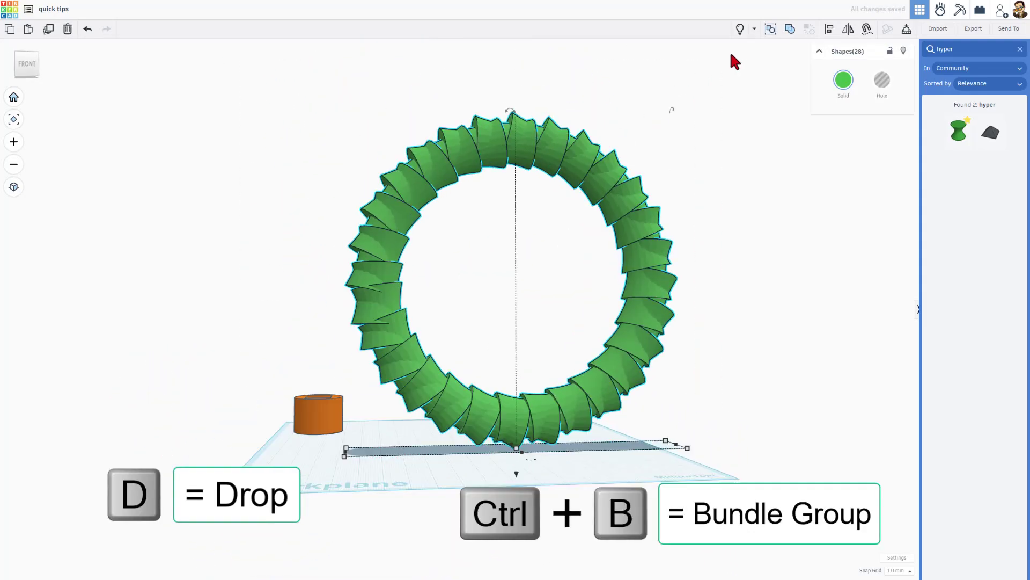
pyautogui.click(770, 29)
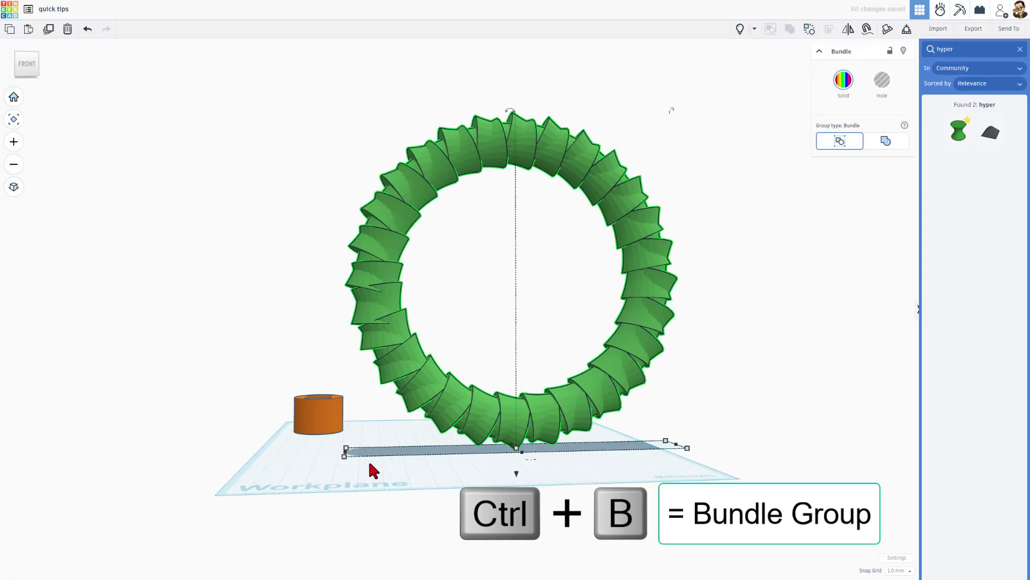
pyautogui.moveTo(391, 421); pyautogui.dragTo(420, 408, button='right')
pyautogui.hotkey('ctrl', 'd')
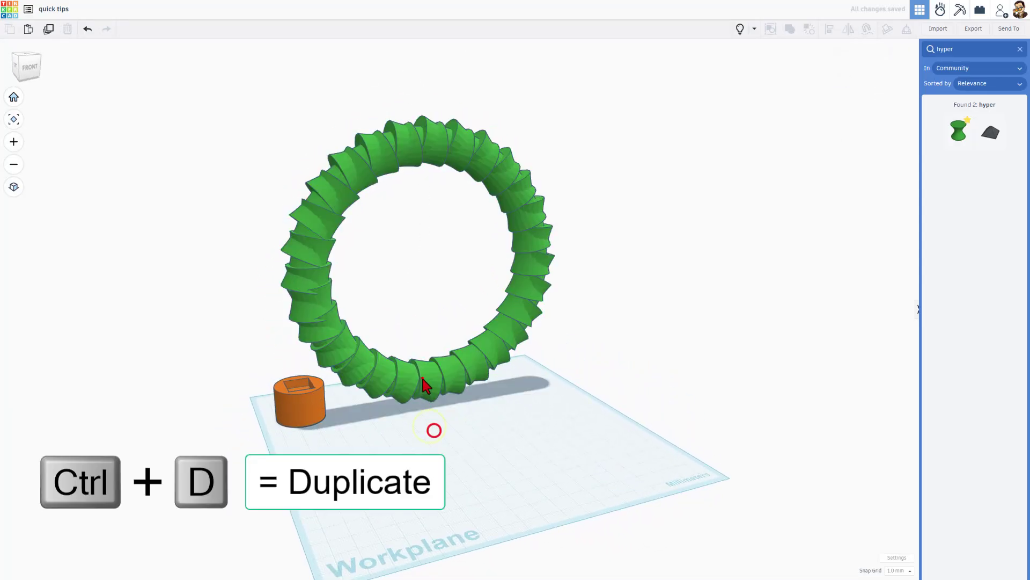
# Move the ring copy in front of the original and join both rings as a Union group
pyautogui.click(420, 380)
pyautogui.moveTo(419, 385); pyautogui.dragTo(463, 443)
pyautogui.hotkey('ctrl', 'g')
pyautogui.click(883, 141)
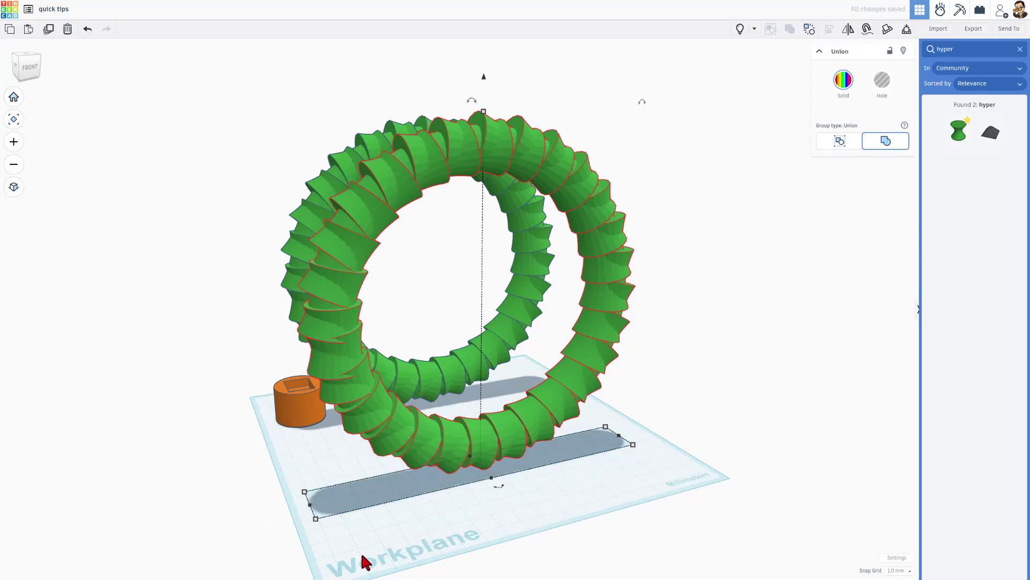
pyautogui.moveTo(350, 552); pyautogui.dragTo(501, 485, button='right')
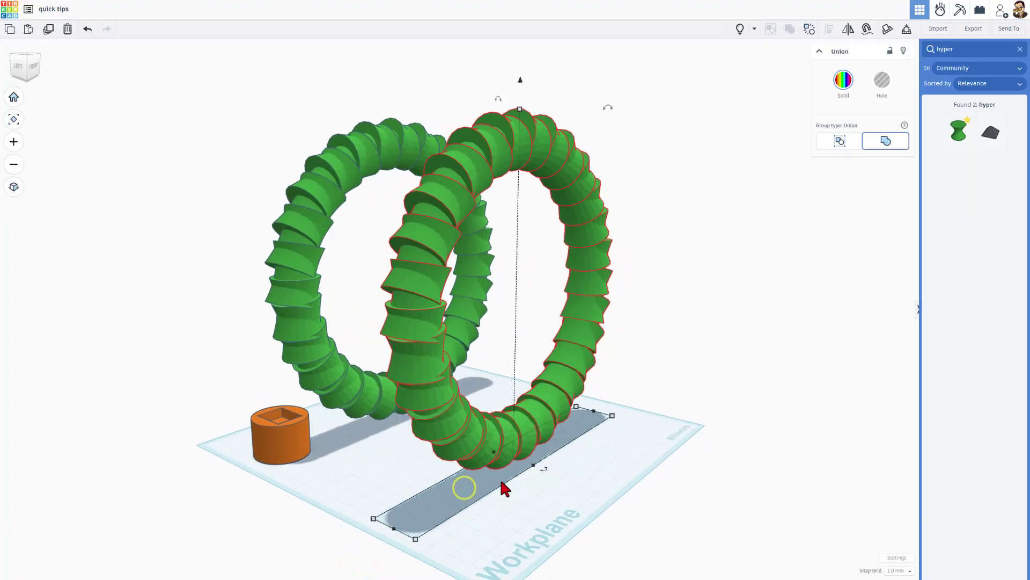
pyautogui.moveTo(521, 446); pyautogui.dragTo(478, 503, button='right')
pyautogui.moveTo(544, 511); pyautogui.dragTo(610, 481, button='right')
# Place a magenta Half Sphere on the workplane and lock it
pyautogui.click(460, 510)
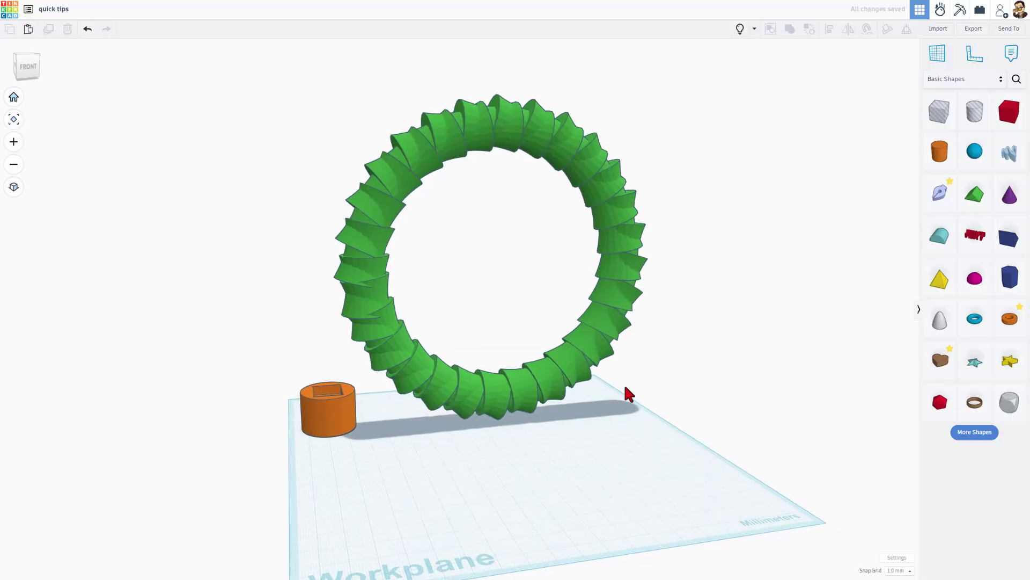
pyautogui.moveTo(959, 278); pyautogui.dragTo(542, 462)
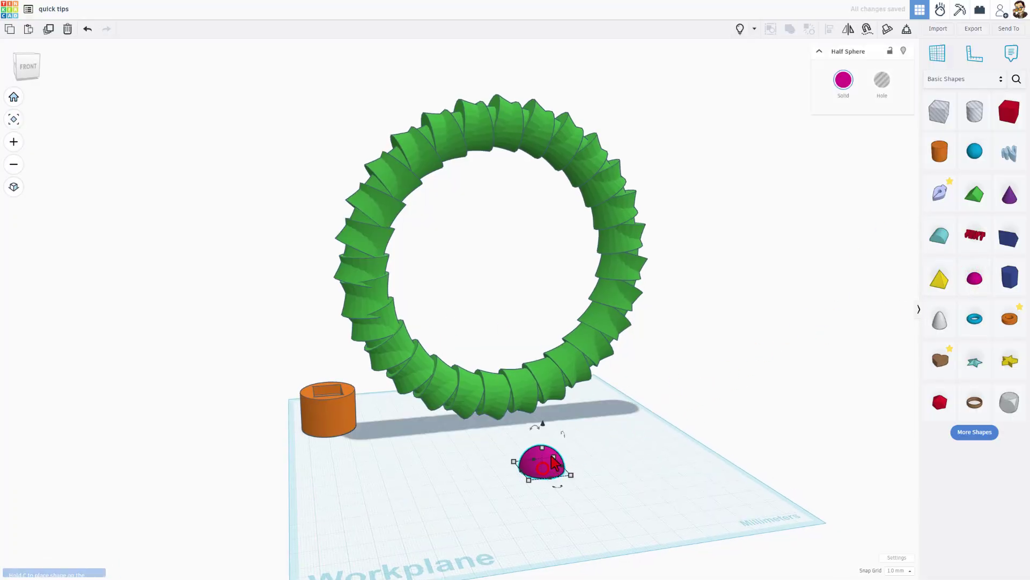
pyautogui.click(889, 54)
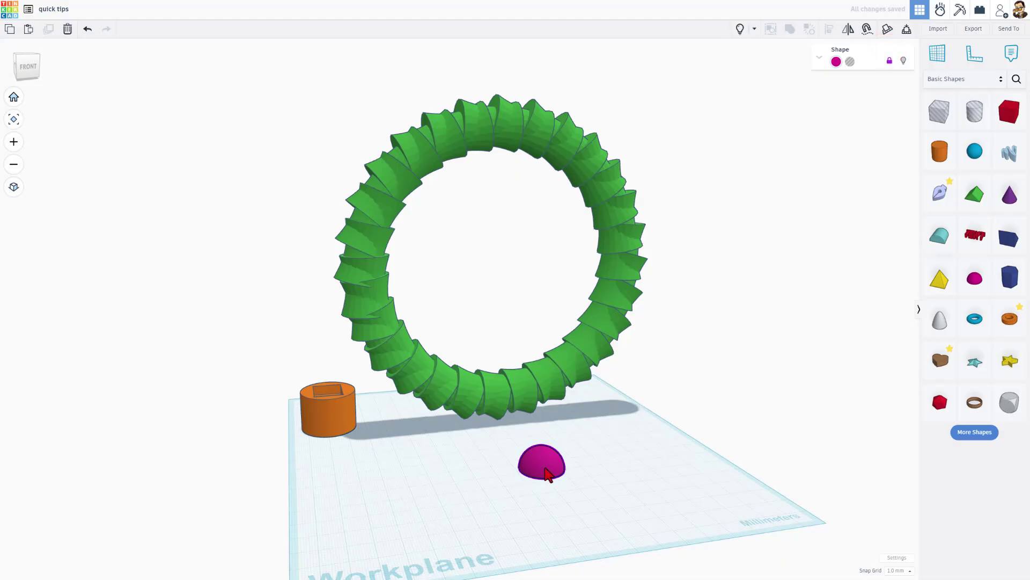
pyautogui.moveTo(468, 467); pyautogui.dragTo(554, 449, button='right')
# Rotate the green ring toward lying flat, then undo so it stands upright again
pyautogui.click(544, 369)
pyautogui.moveTo(544, 369); pyautogui.dragTo(649, 378, button='right')
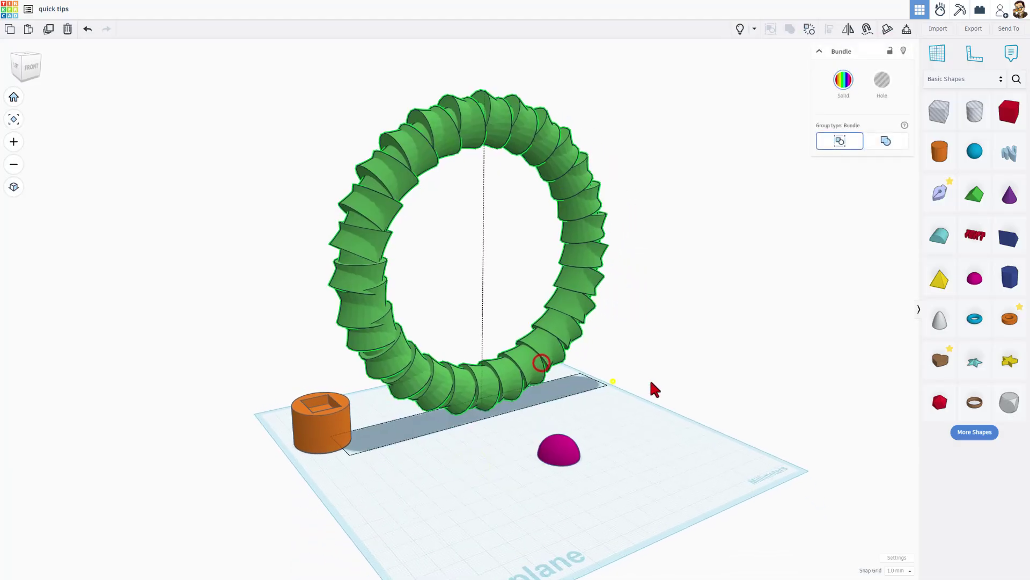
pyautogui.moveTo(571, 90); pyautogui.dragTo(621, 250)
pyautogui.hotkey('ctrl', 'z')
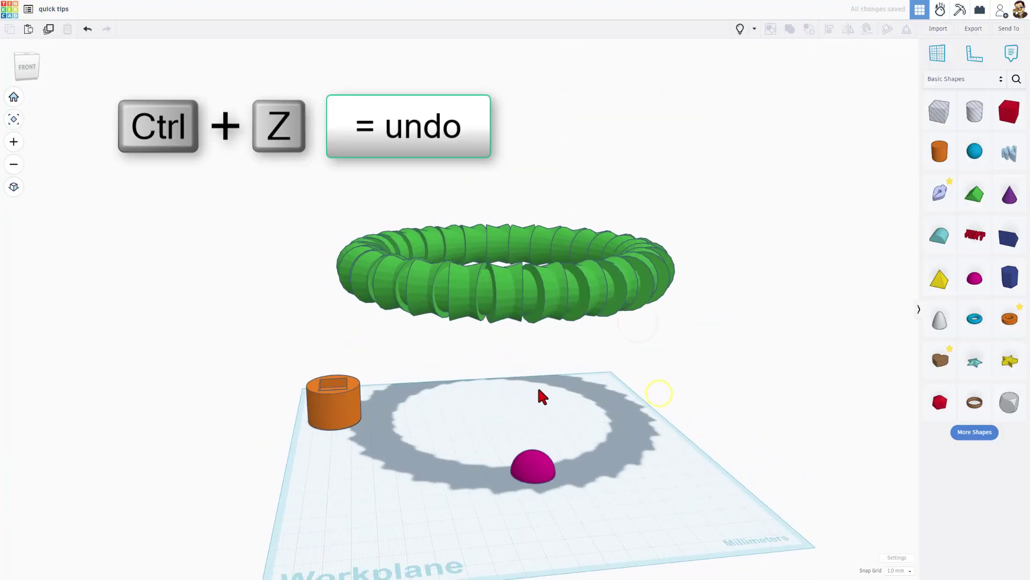
pyautogui.moveTo(539, 394); pyautogui.dragTo(568, 466, button='right')
pyautogui.hotkey('ctrl', 'z')
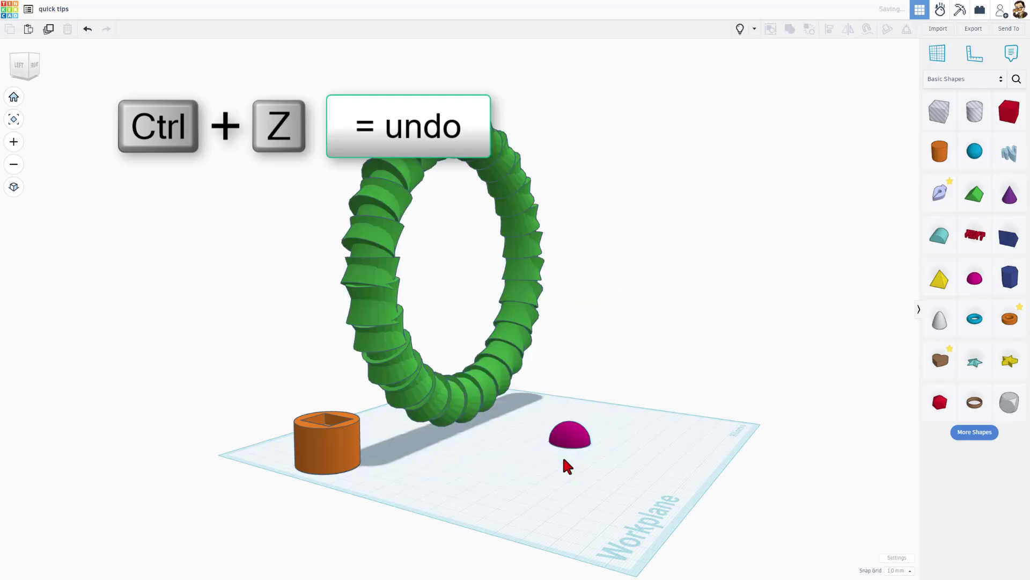
pyautogui.moveTo(618, 509); pyautogui.dragTo(575, 453, button='right')
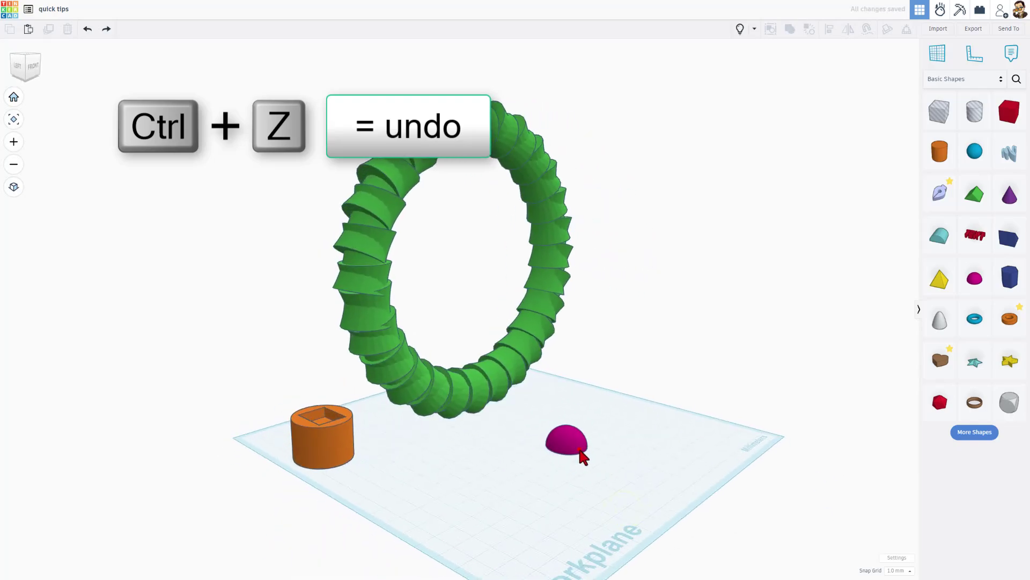
pyautogui.click(570, 453)
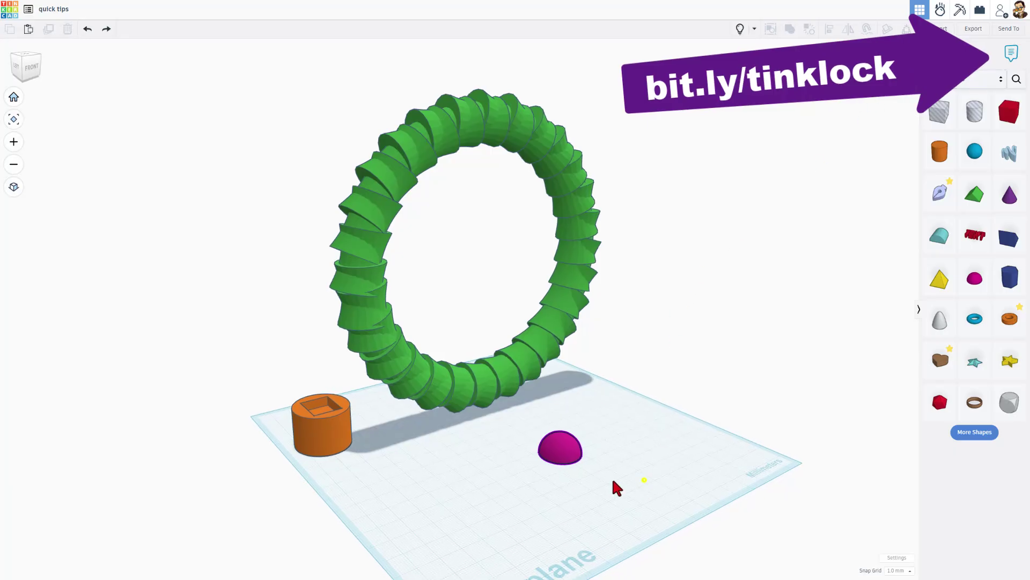
pyautogui.moveTo(613, 481); pyautogui.dragTo(597, 483, button='right')
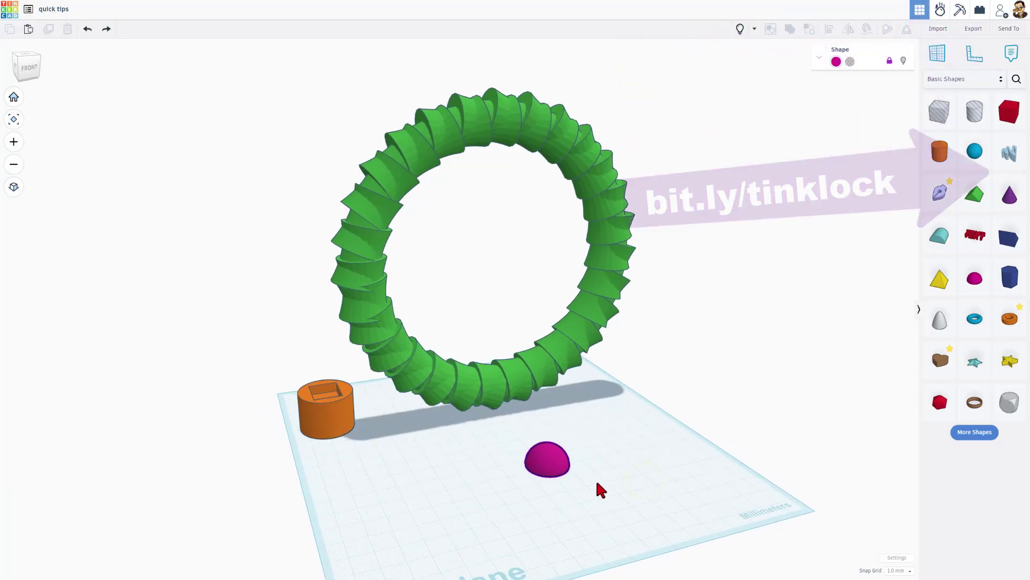